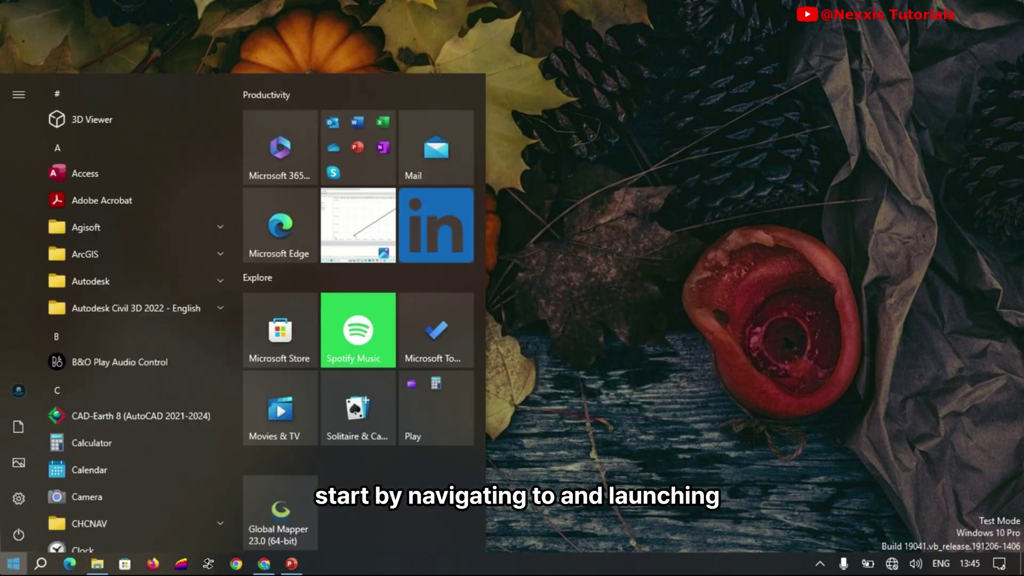
Launch eOffice from a Windows Search for 'eoff' and show its Start page
type("e")
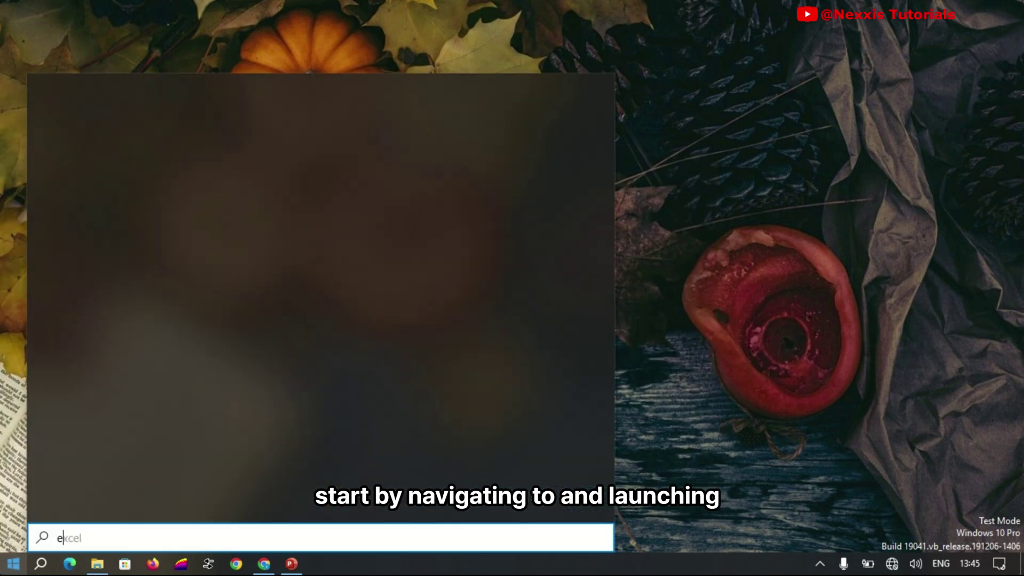
type("off")
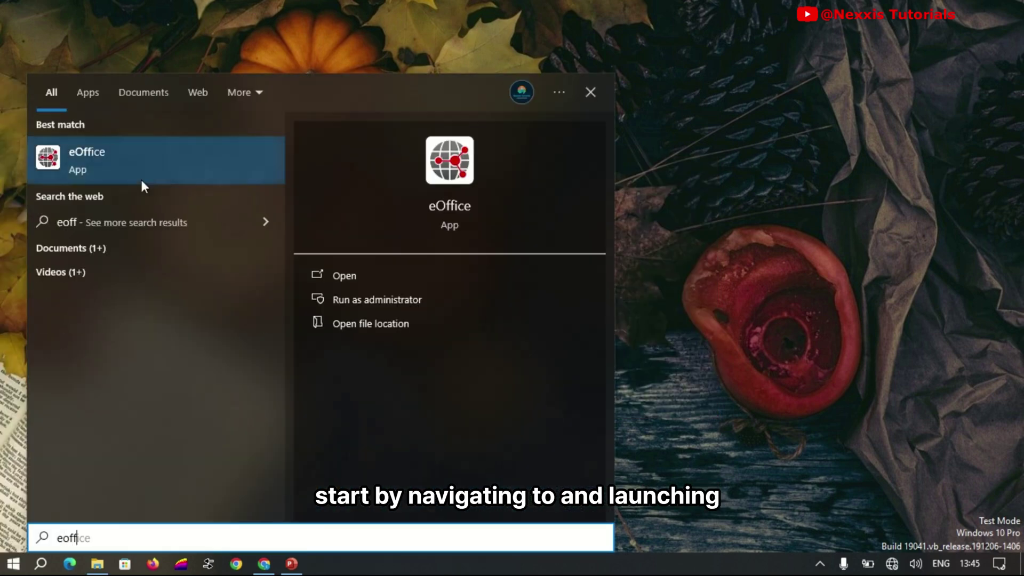
left_click(148, 174)
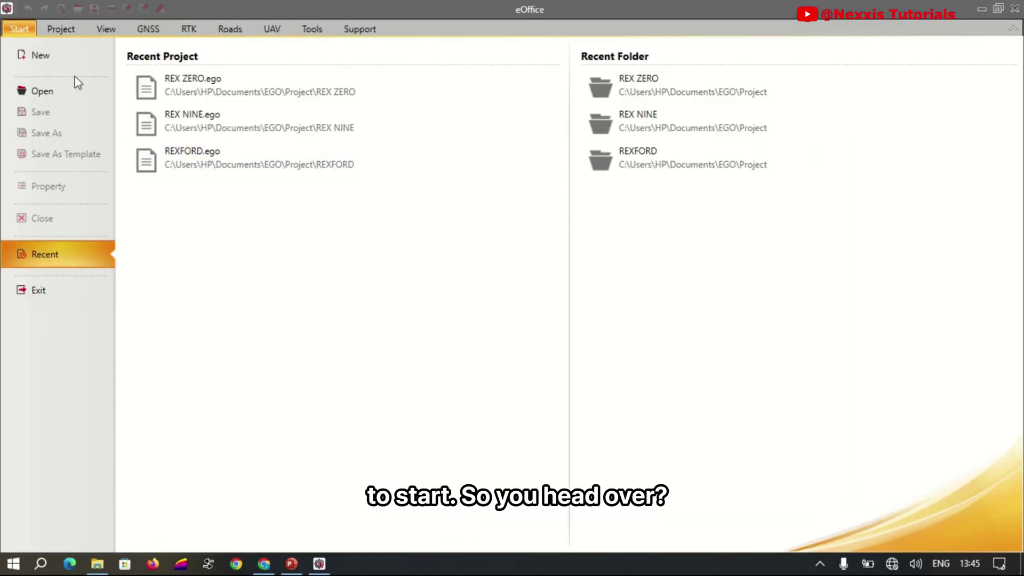
left_click(20, 29)
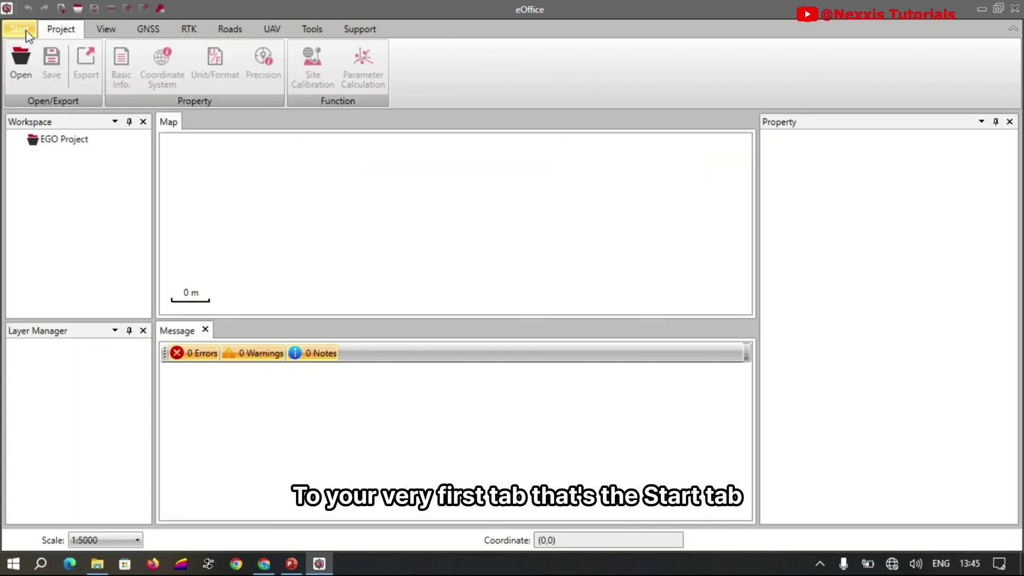
left_click(24, 32)
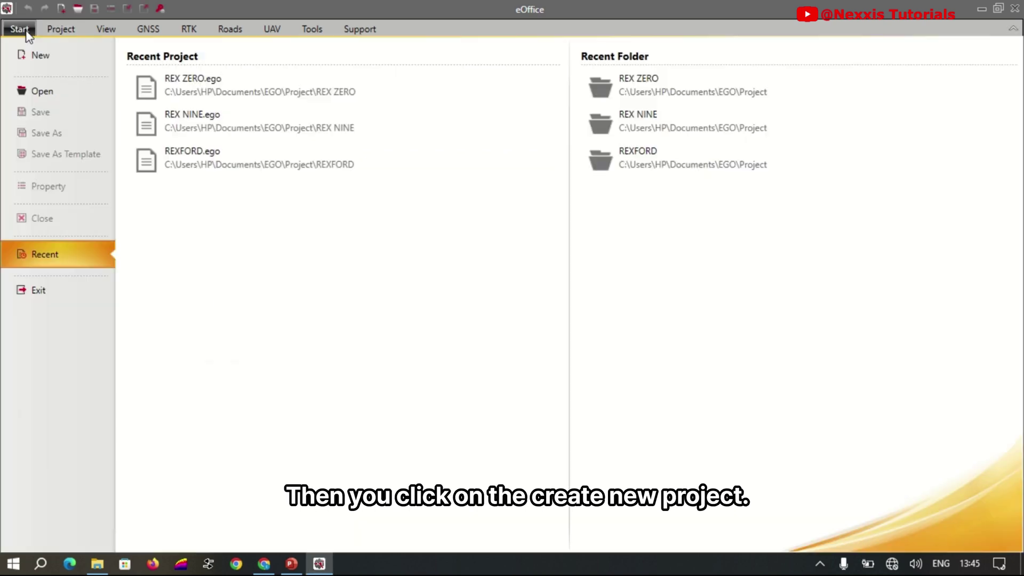
Create a new project named 'weyta' in the default EGO Project directory
left_click(39, 59)
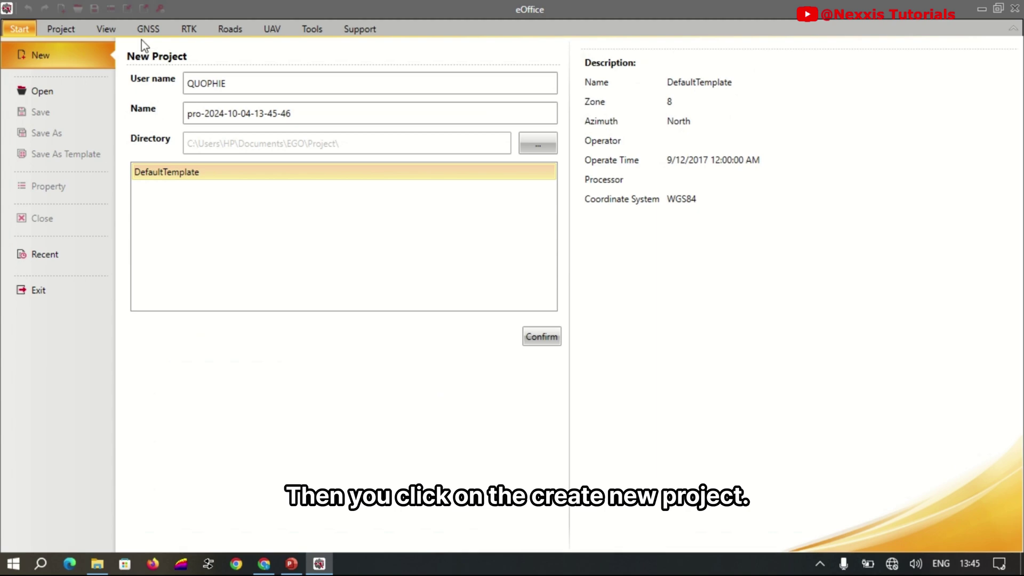
left_click(244, 86)
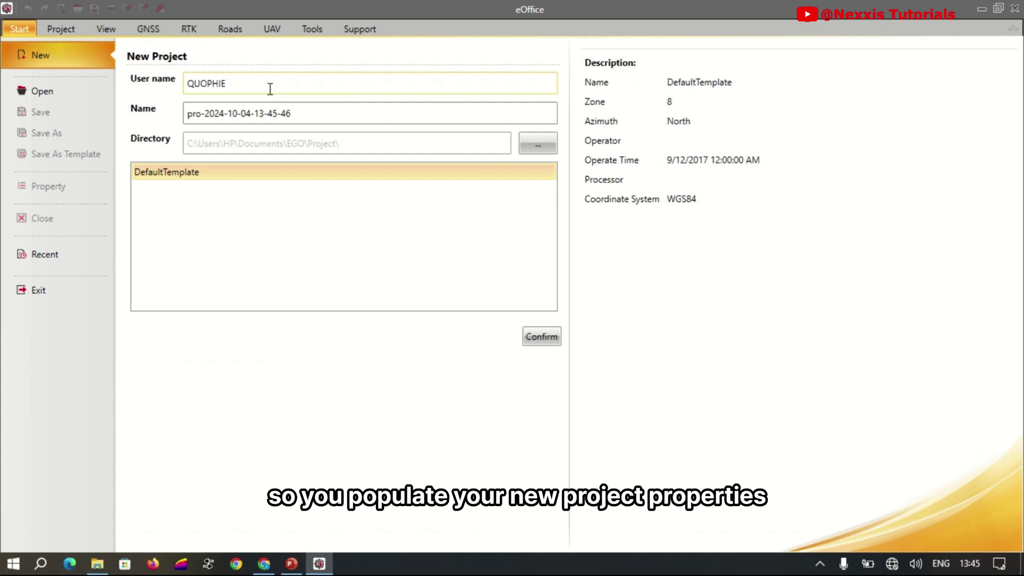
left_click(278, 114)
double_click(295, 114)
key("BackSpace")
key("BackSpace")
key("BackSpace")
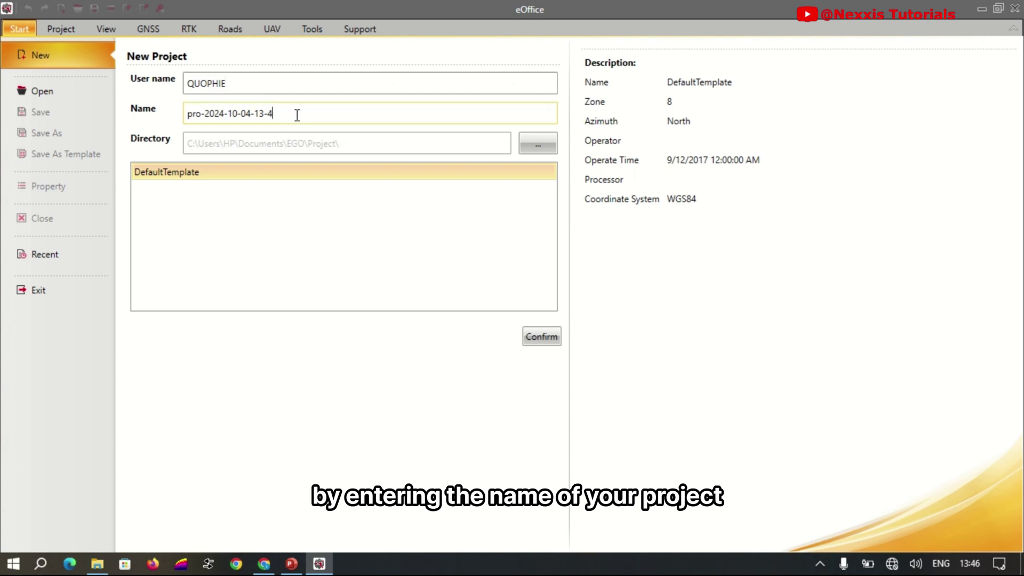
key("BackSpace")
key("BackSpace")
key("BackSpace")
key("BackSpace")
key("BackSpace")
key("BackSpace")
key("BackSpace")
key("BackSpace")
key("BackSpace")
key("BackSpace")
key("BackSpace")
key("BackSpace")
key("BackSpace")
key("BackSpace")
key("BackSpace")
key("BackSpace")
key("BackSpace")
key("BackSpace")
key("BackSpace")
type("we")
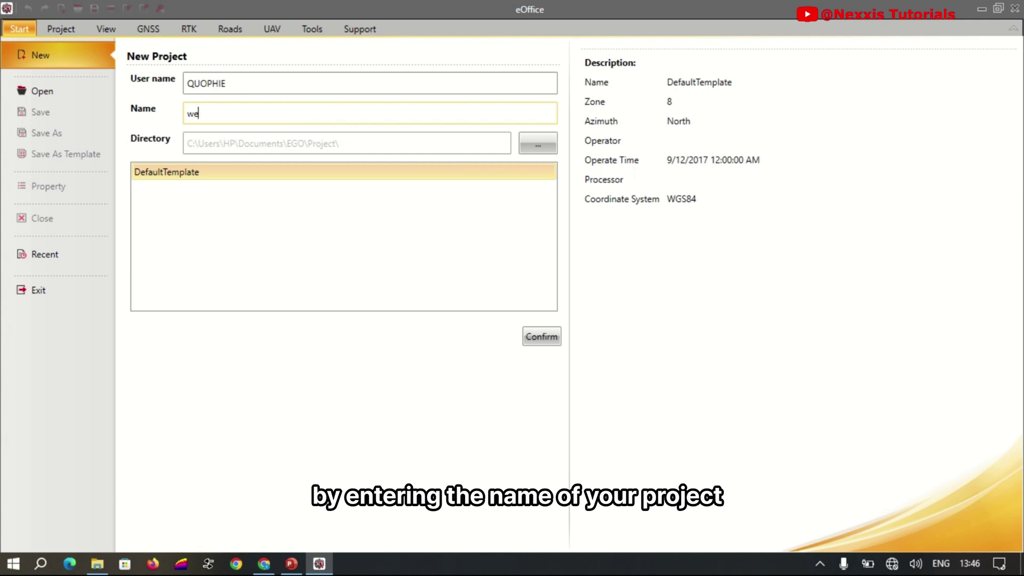
type("yta")
left_click(531, 142)
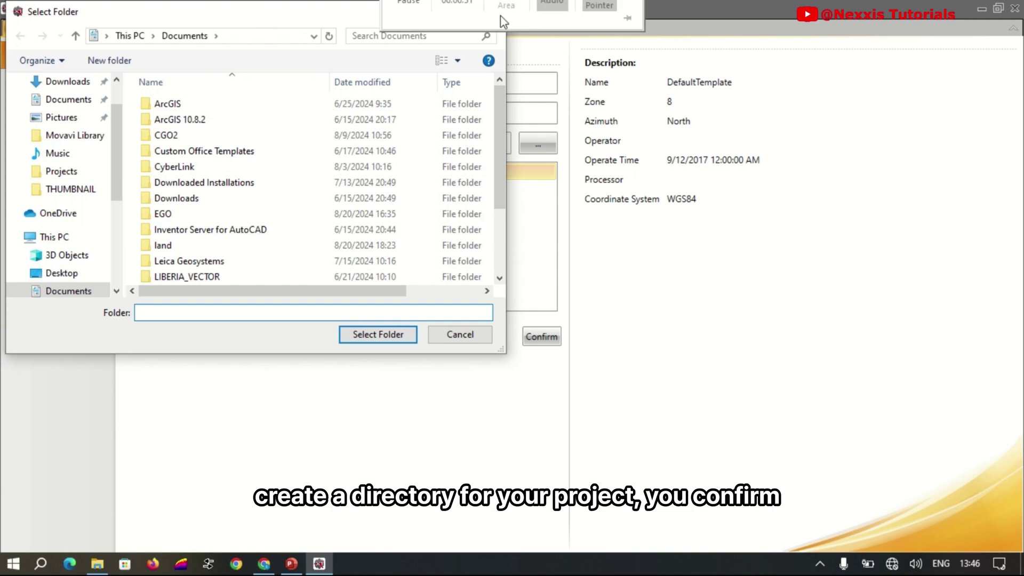
left_click(494, 11)
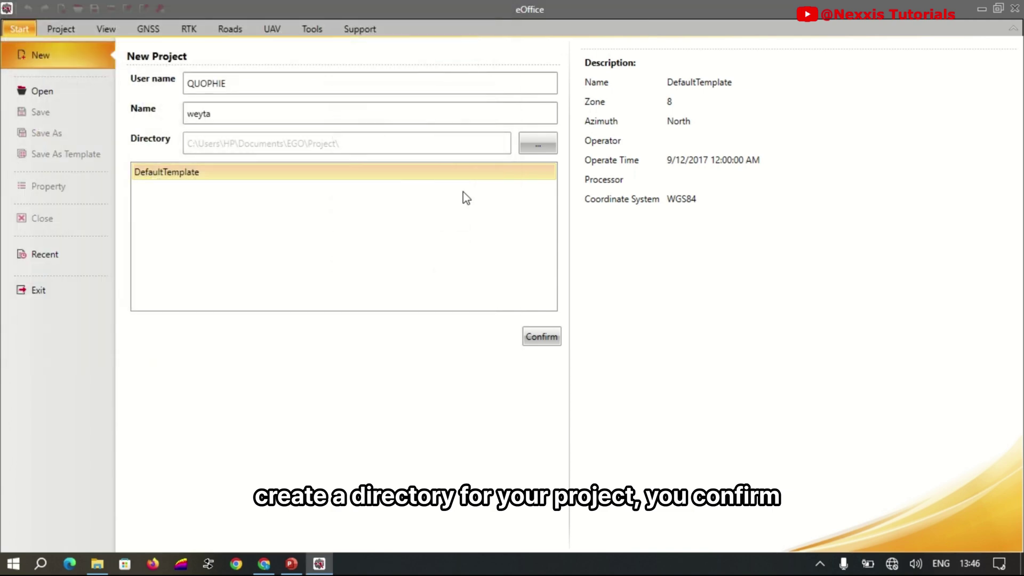
left_click(537, 344)
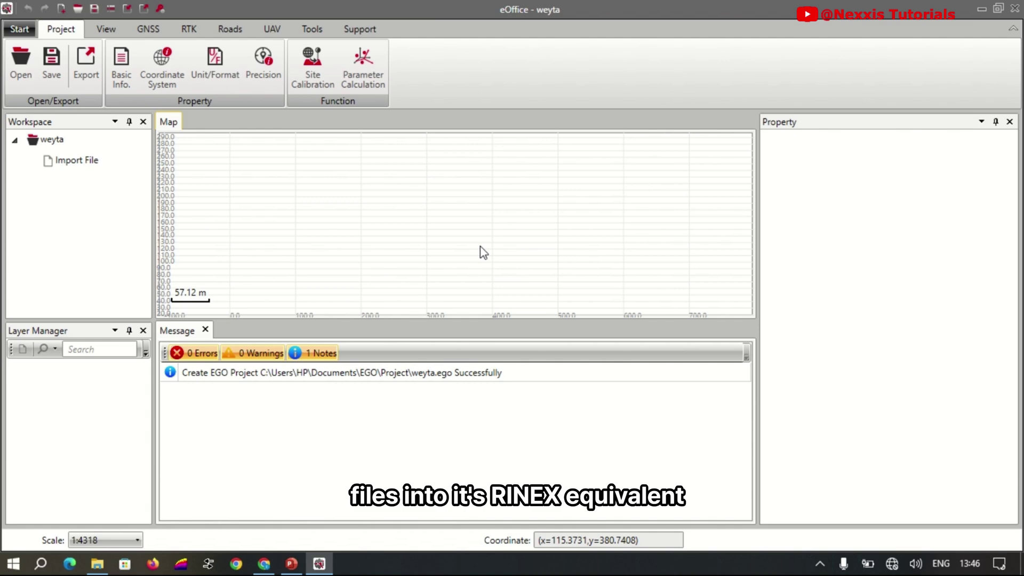
Start a GNSS import and browse to the D:\VALUATION\...\0999\ecn folder
left_click(148, 29)
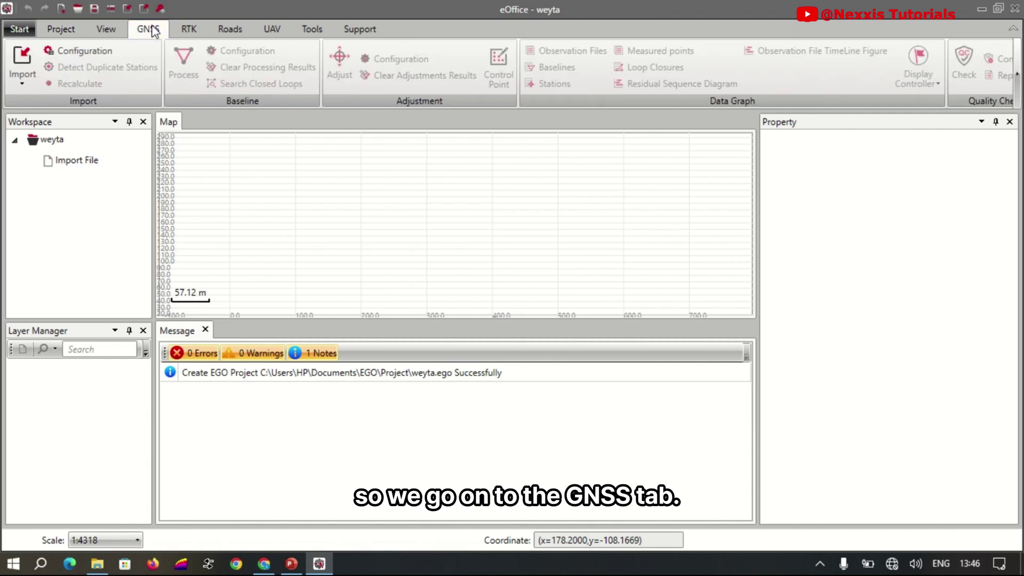
left_click(24, 71)
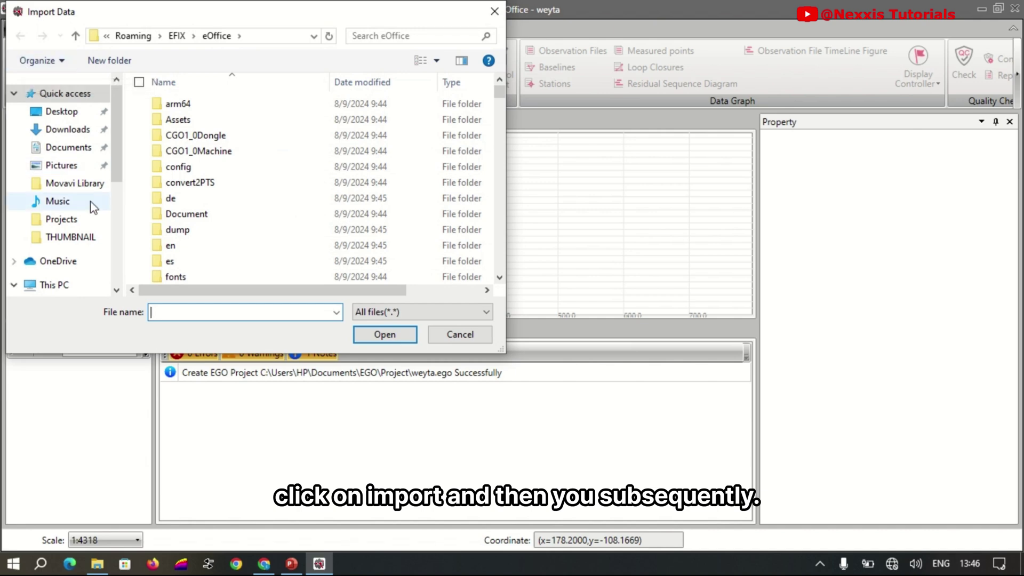
scroll(119, 273, "down", 4)
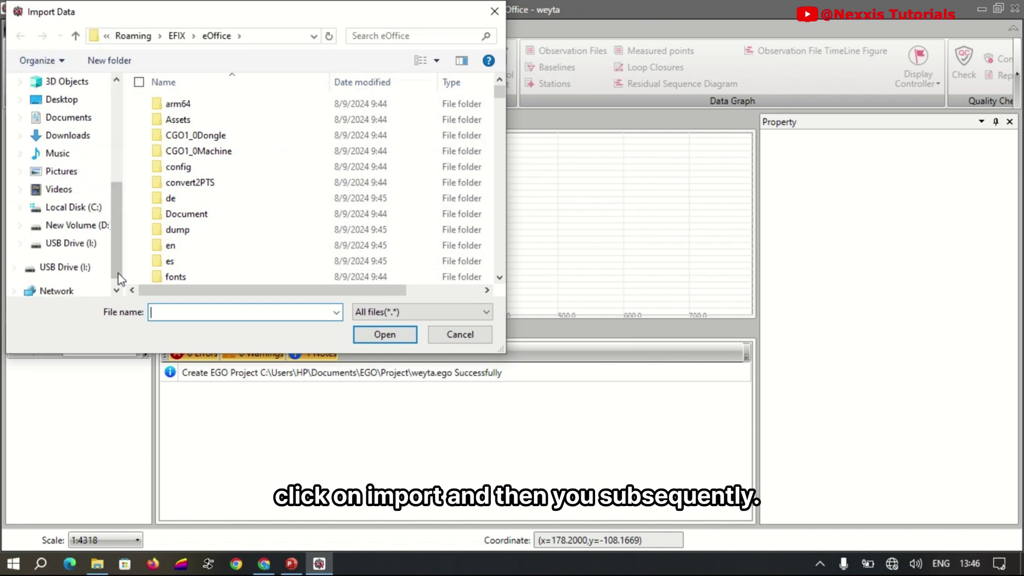
left_click(99, 226)
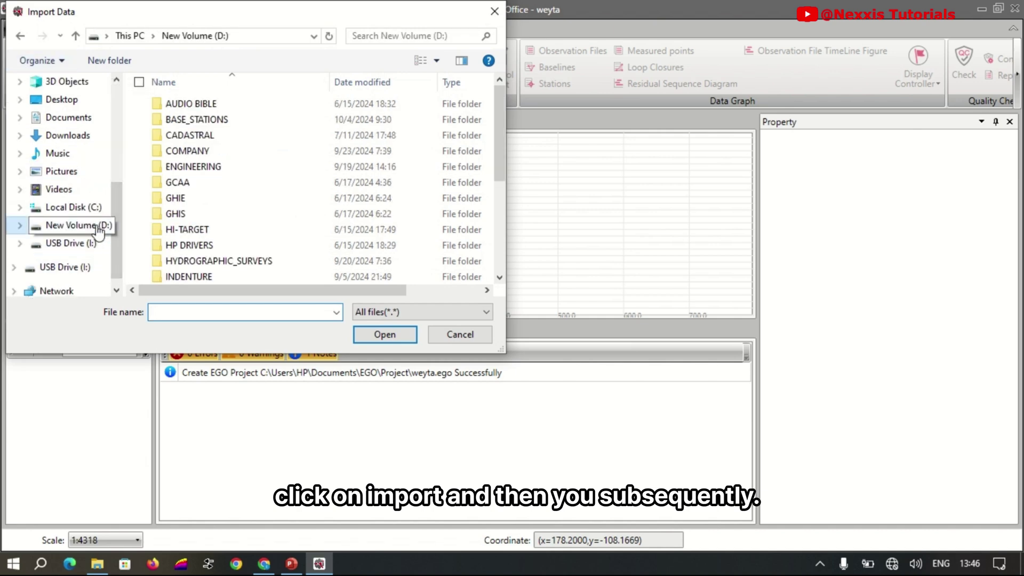
scroll(158, 245, "down", 4)
double_click(158, 245)
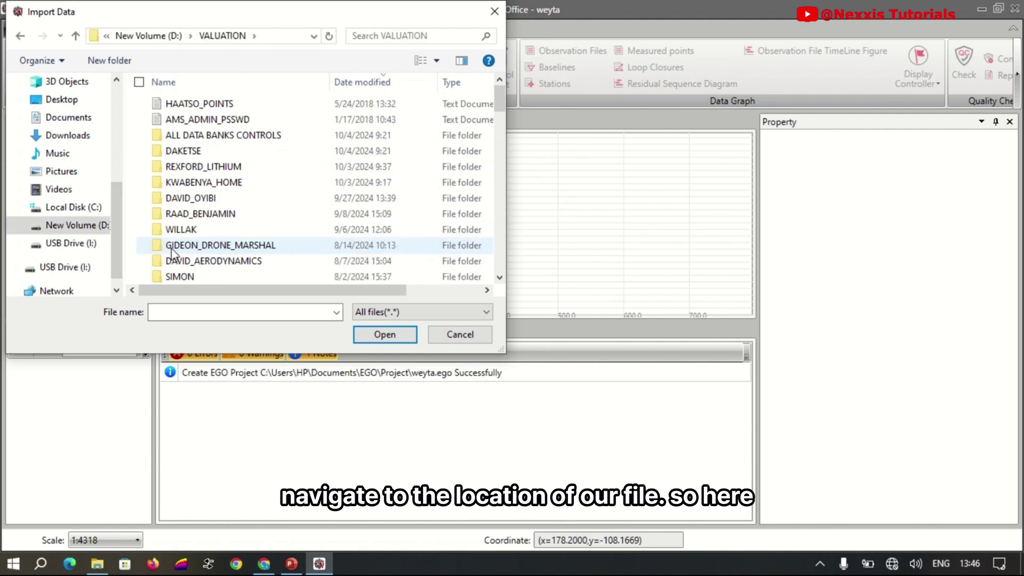
double_click(230, 166)
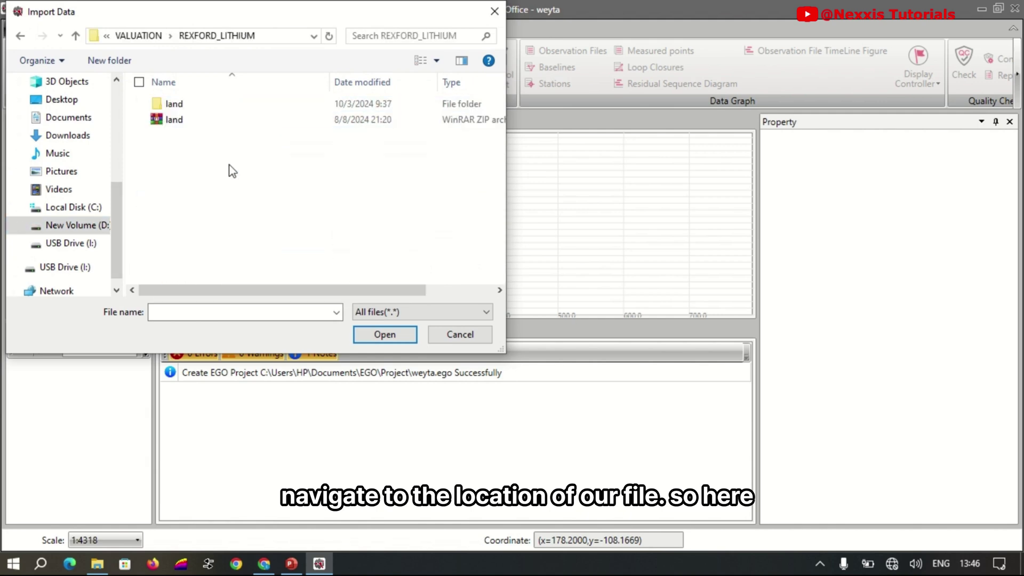
double_click(239, 106)
double_click(239, 106)
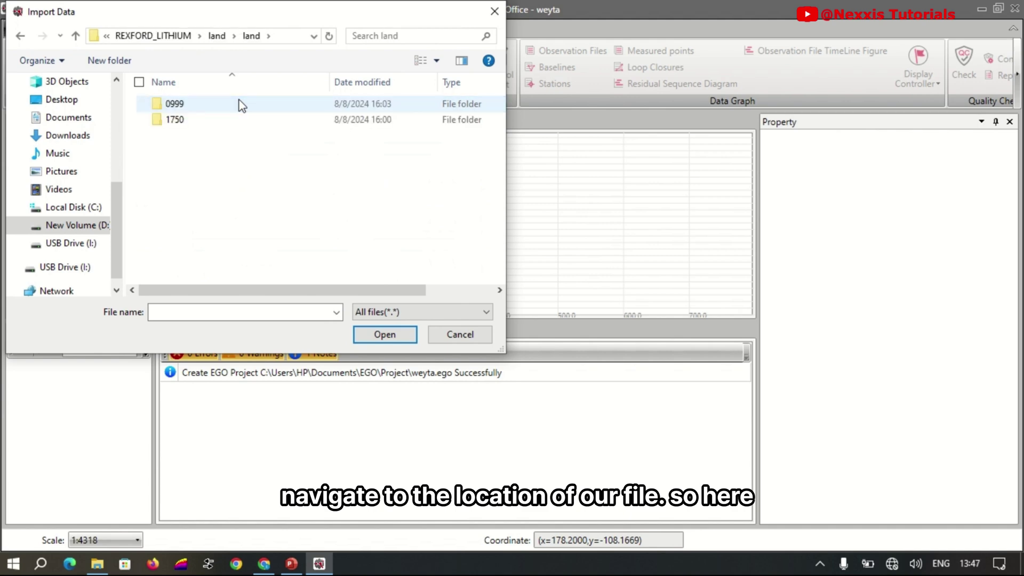
double_click(240, 105)
double_click(240, 105)
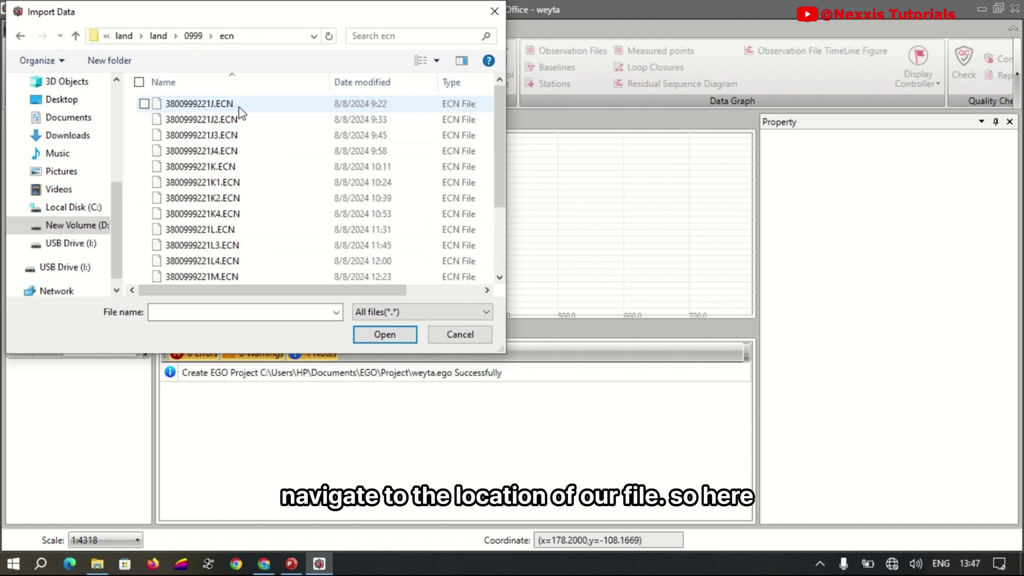
left_click(239, 108)
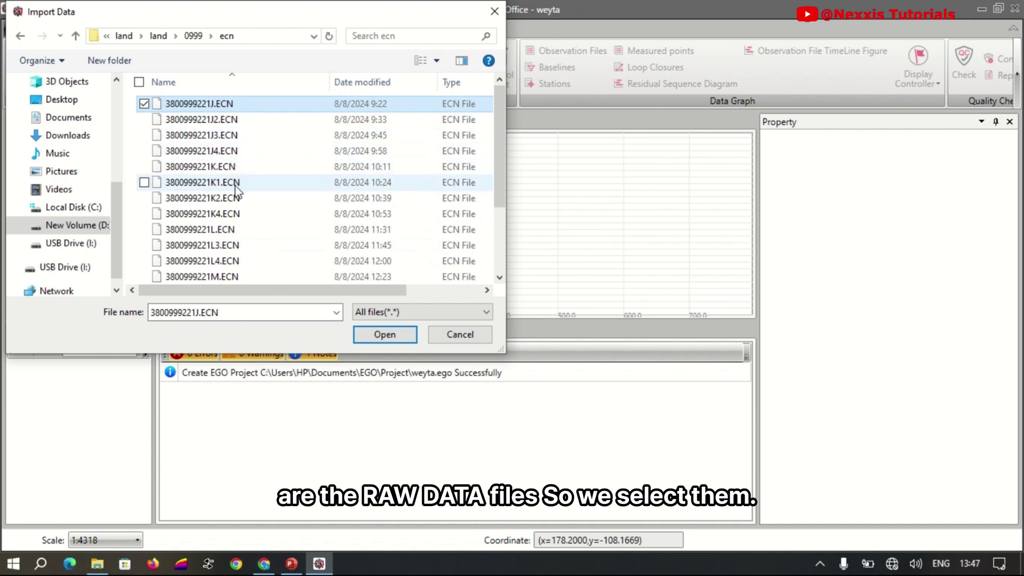
key("shift+Tab")
key("shift+Tab")
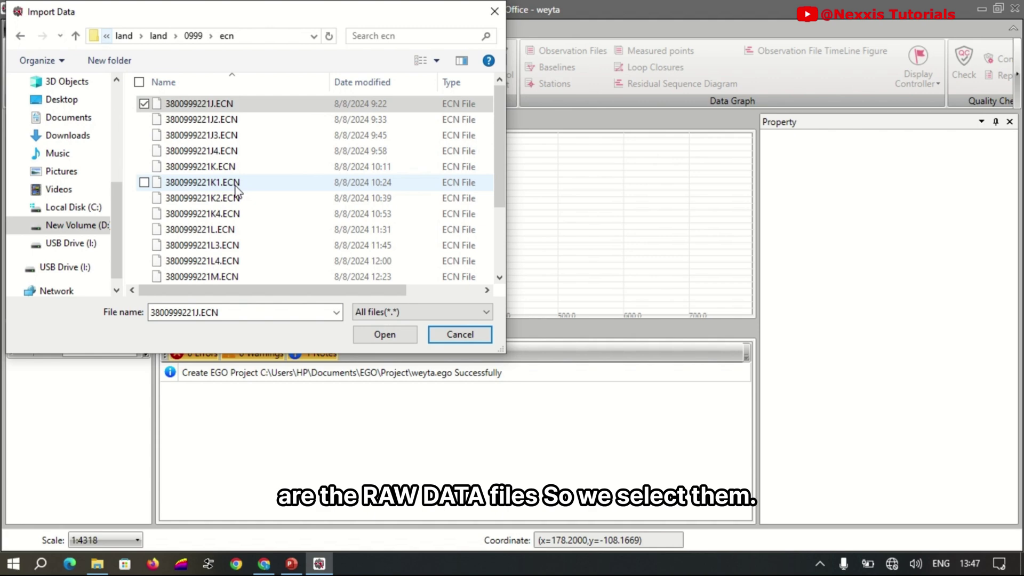
left_click(261, 169, "shift")
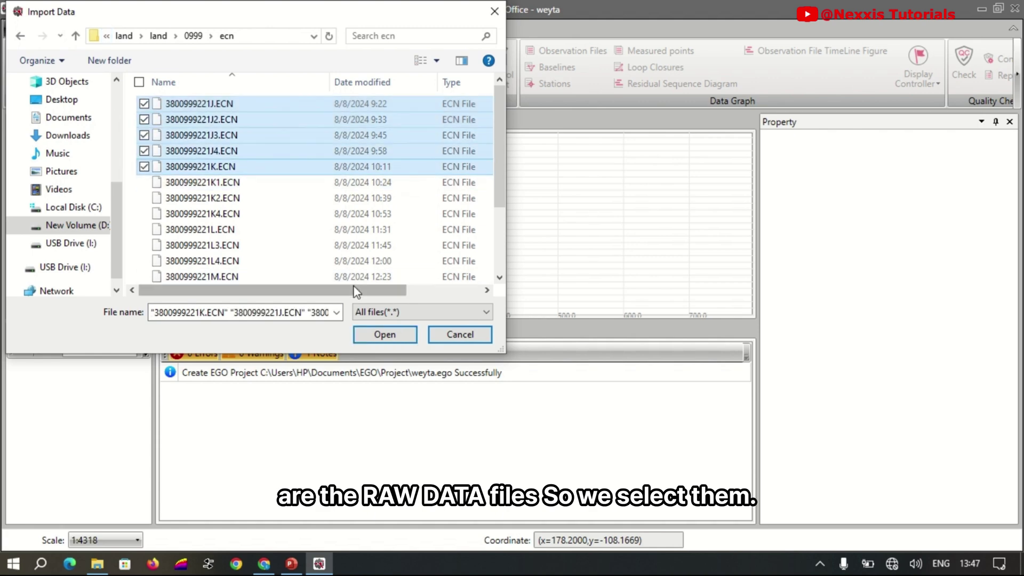
left_click(385, 335)
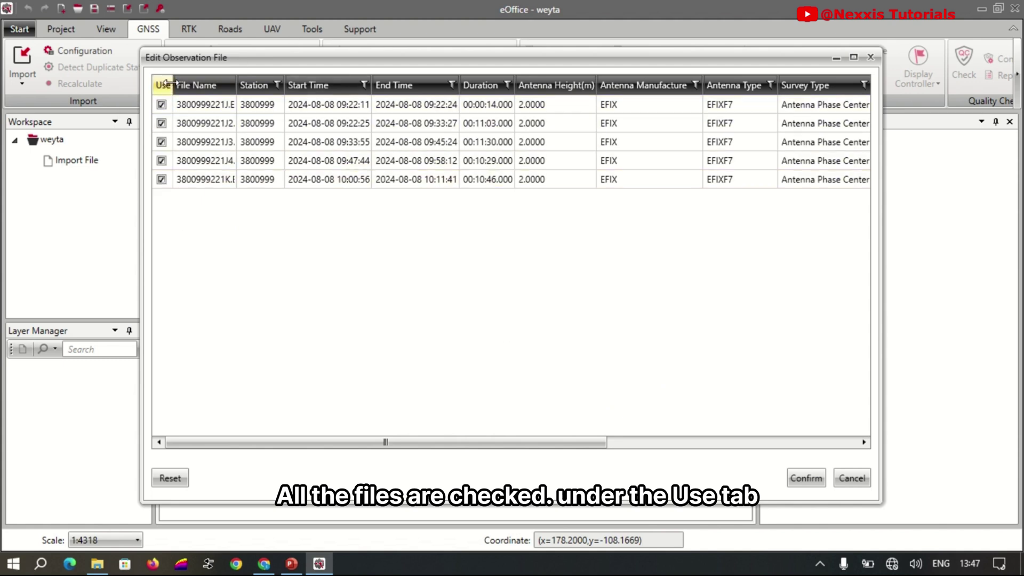
Import all five checked files, ignore the central meridian change, and view station 3800999 on the map
mouse_move(172, 83)
left_mouse_down()
mouse_move(224, 83)
mouse_move(184, 83)
left_mouse_up()
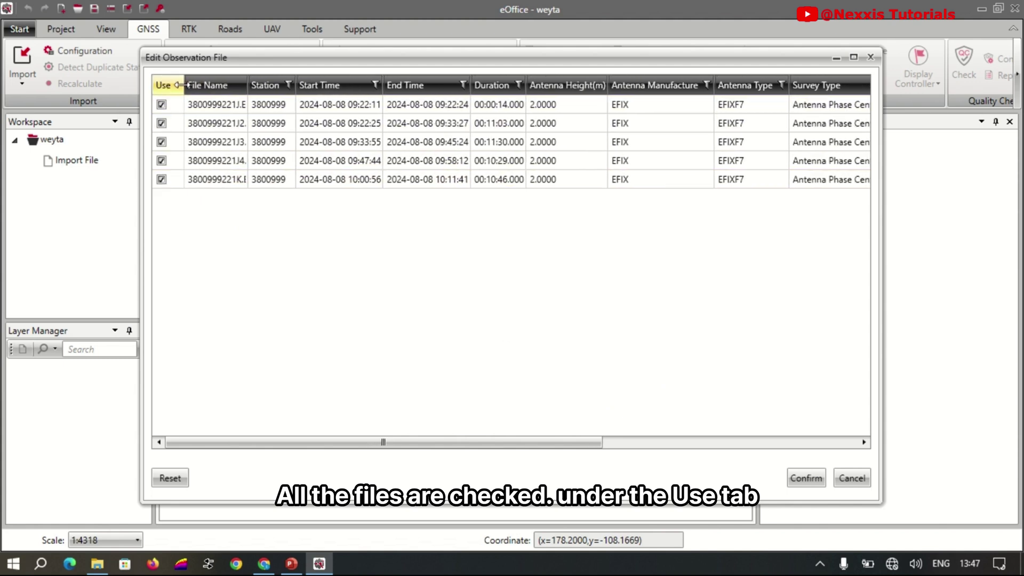
left_click(806, 479)
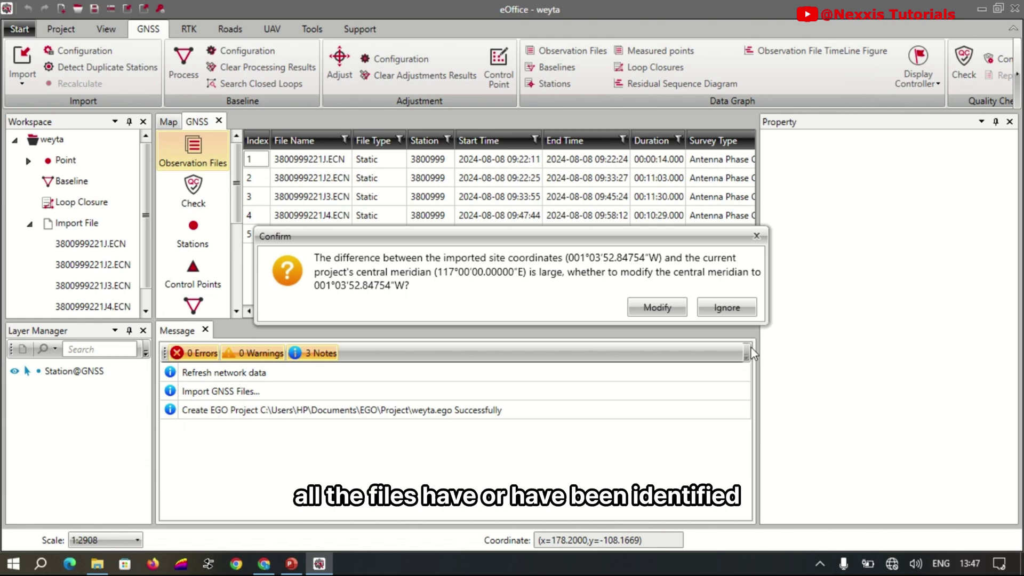
left_click(705, 314)
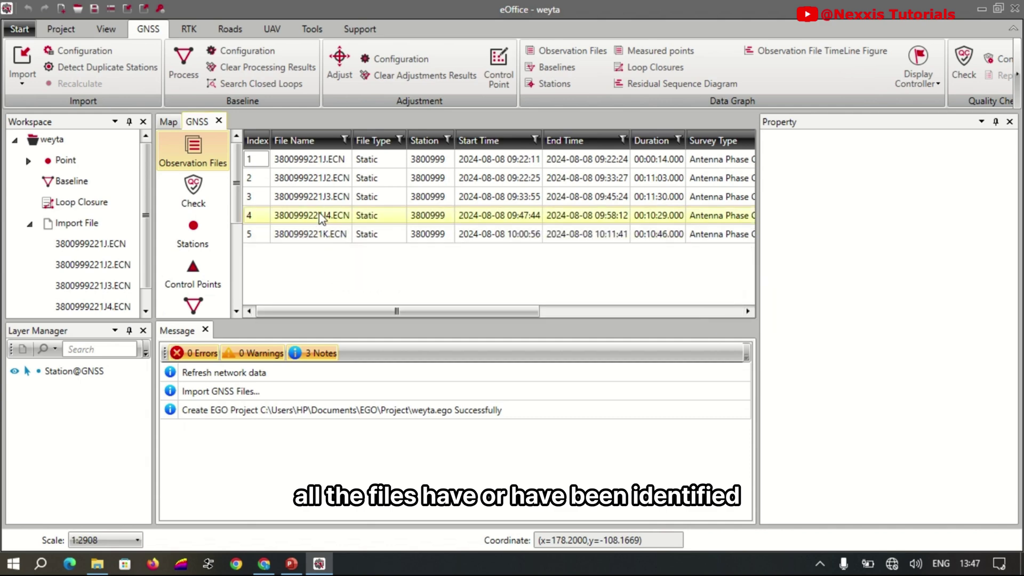
left_click(168, 123)
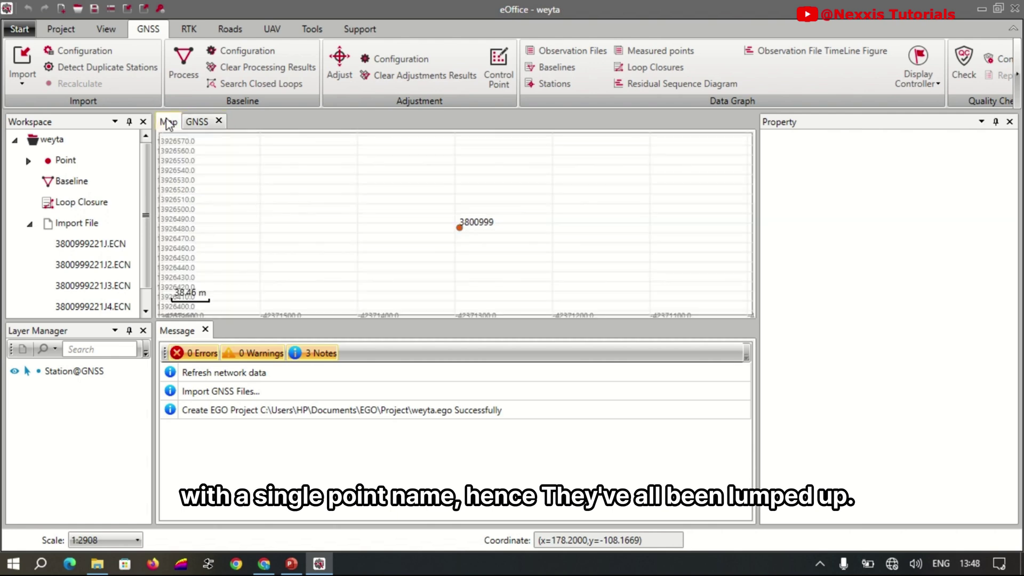
Change the first observation file's station from 3800999 to 1
scroll(429, 240, "up", 4)
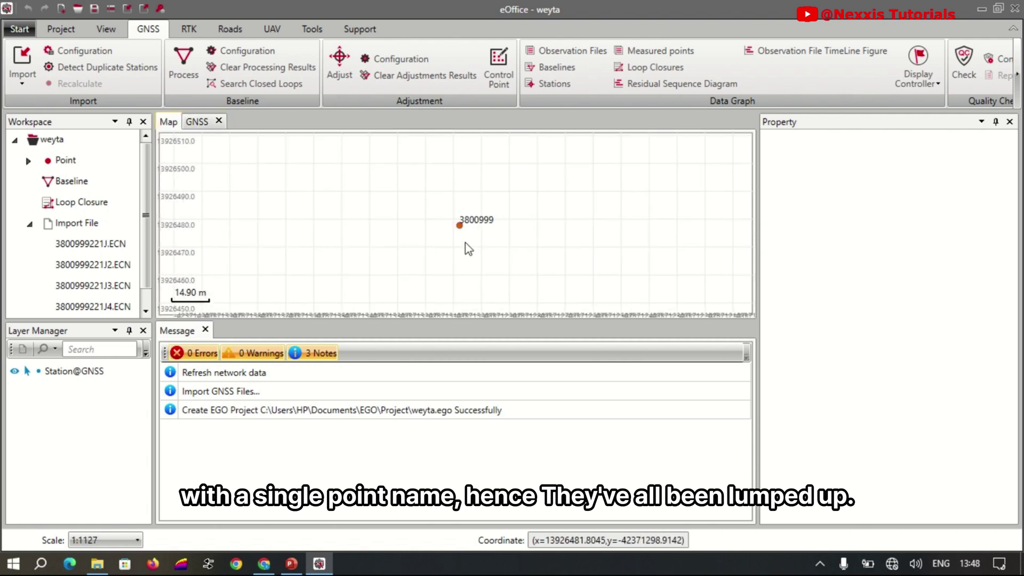
scroll(453, 213, "up", 3)
scroll(449, 218, "up", 2)
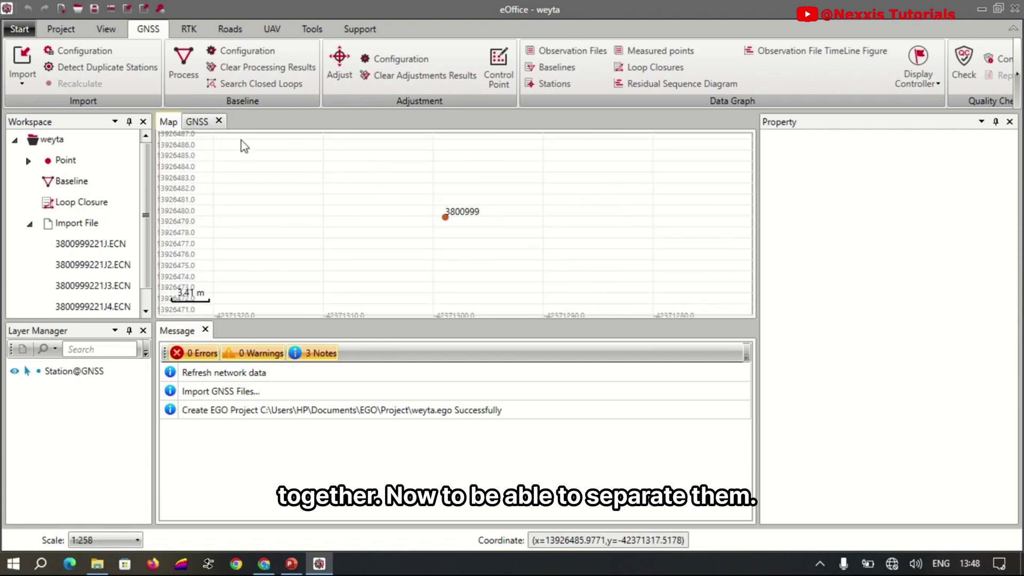
left_click(202, 126)
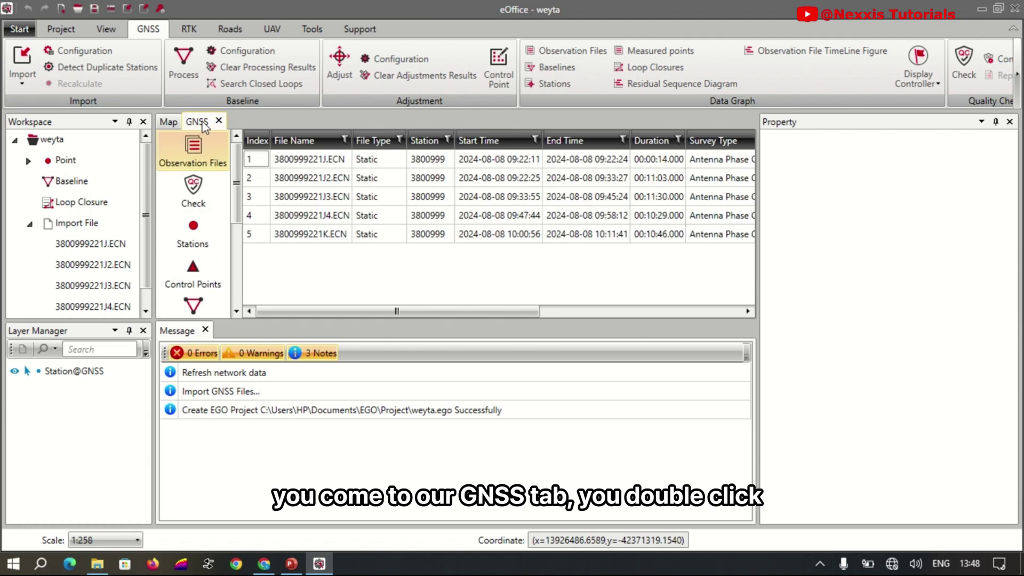
double_click(315, 160)
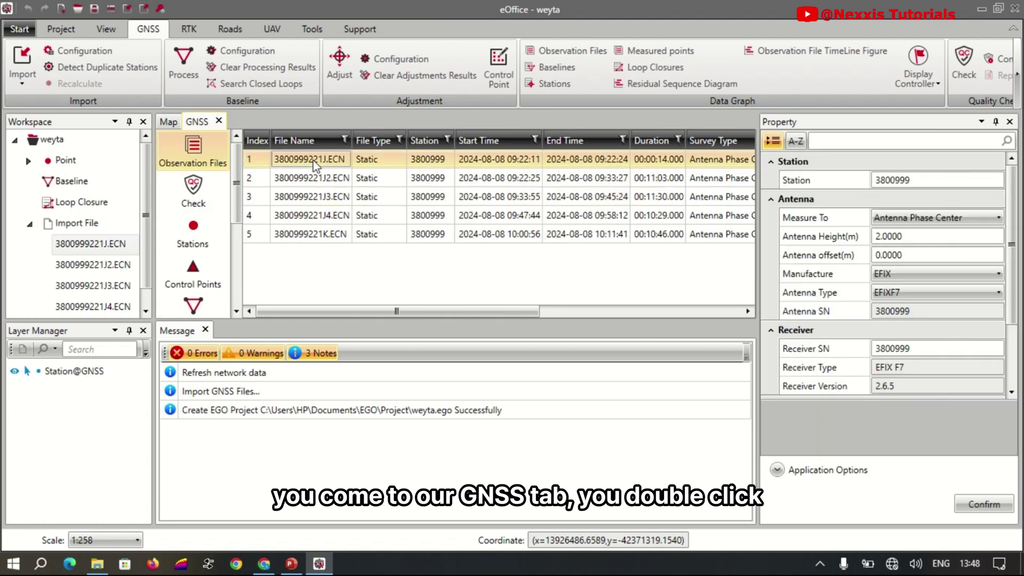
left_click(931, 181)
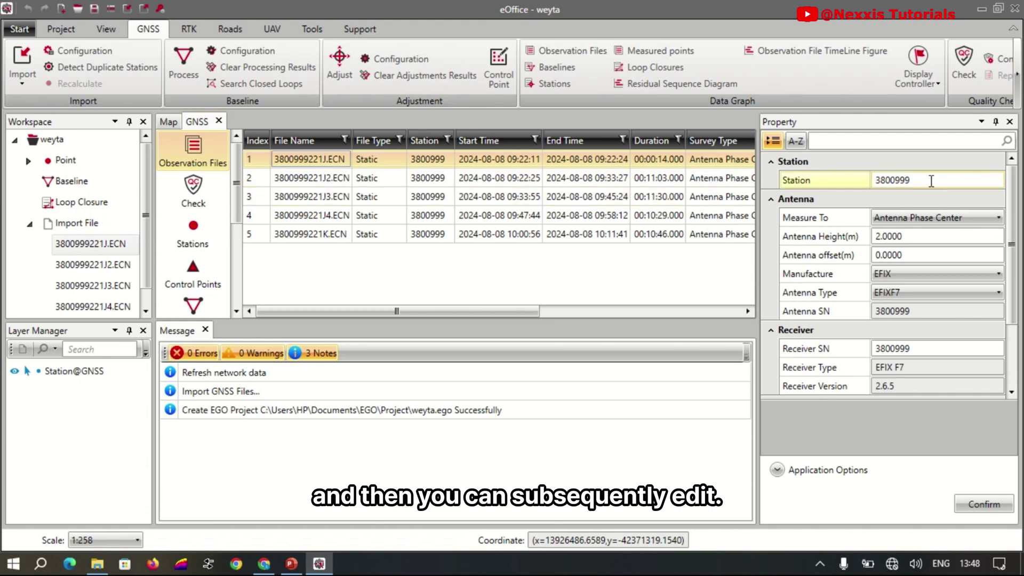
left_click(863, 180)
type("1")
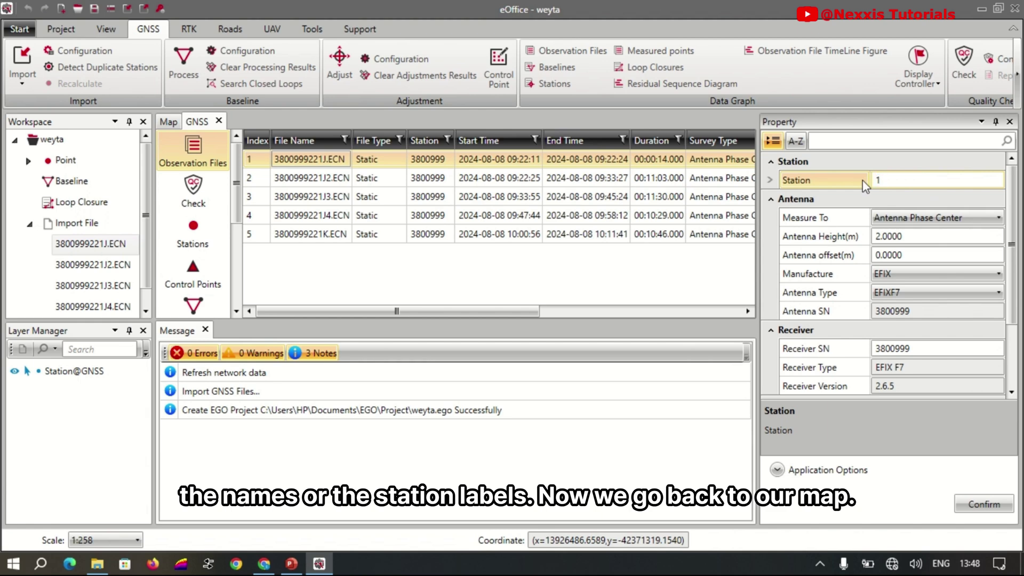
left_click(982, 504)
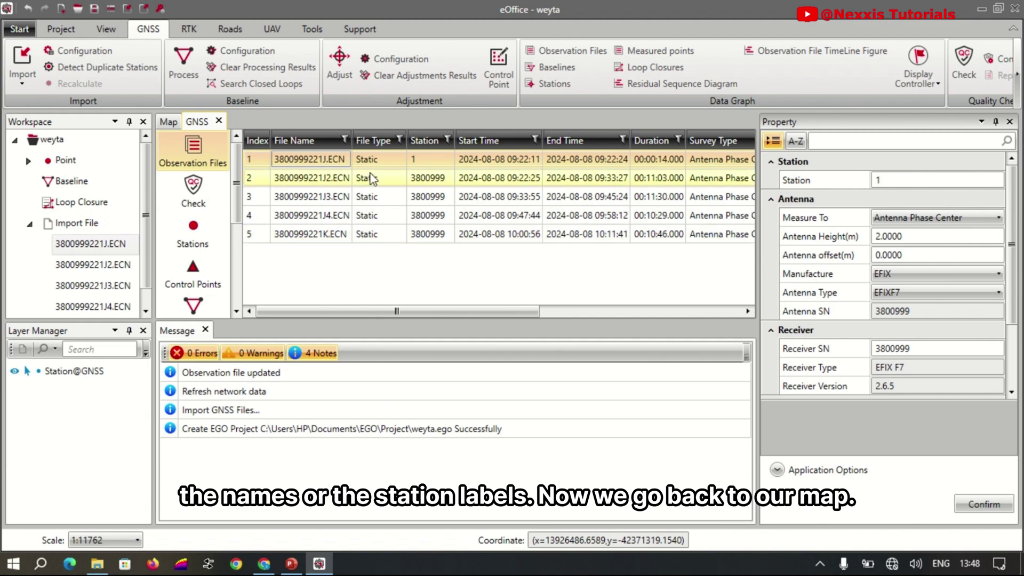
Set the second and third files' station names to 2 and 3
left_click(372, 180)
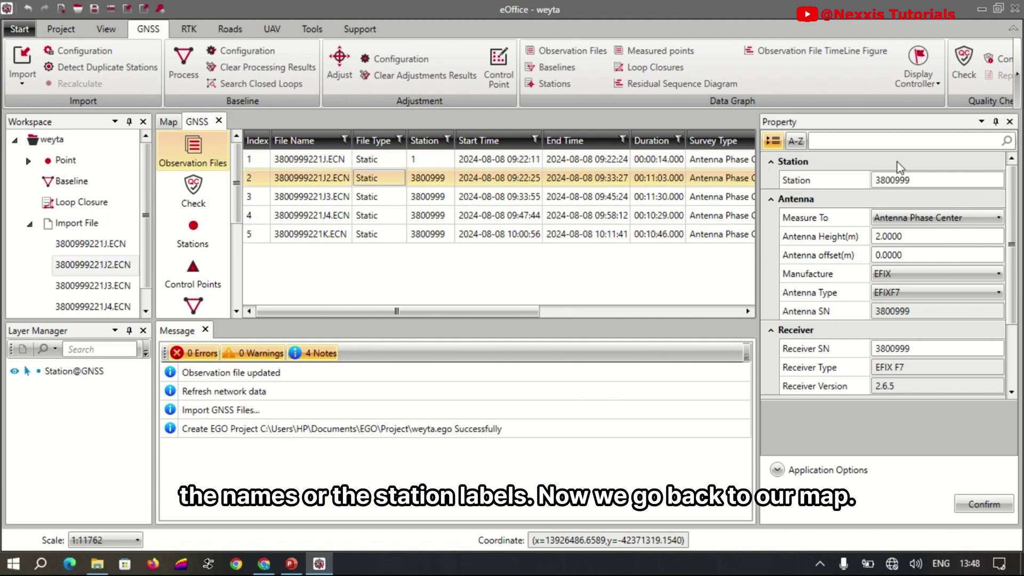
left_click(914, 180)
type("2")
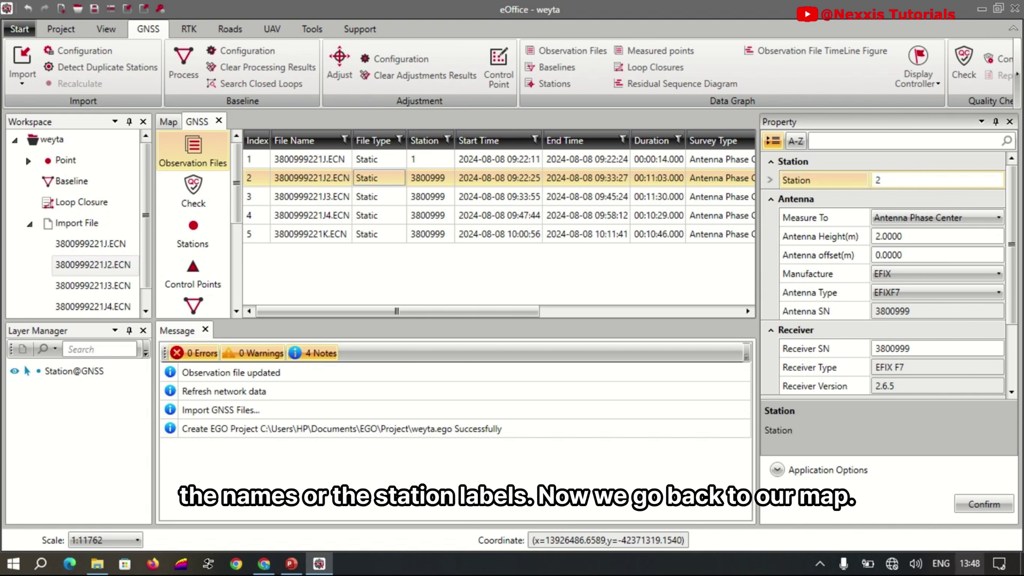
left_click(984, 504)
left_click(429, 197)
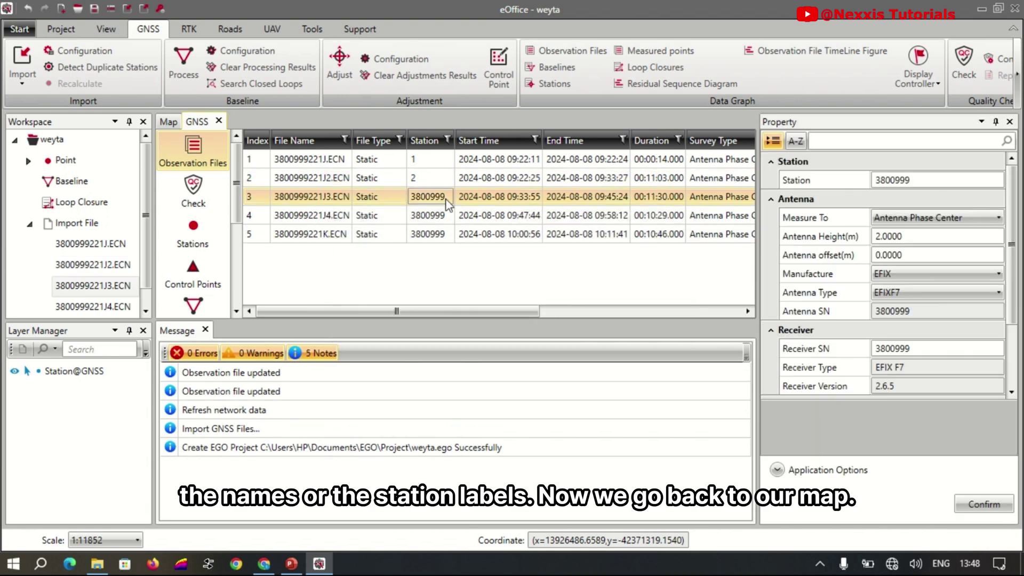
left_click(909, 181)
type("3")
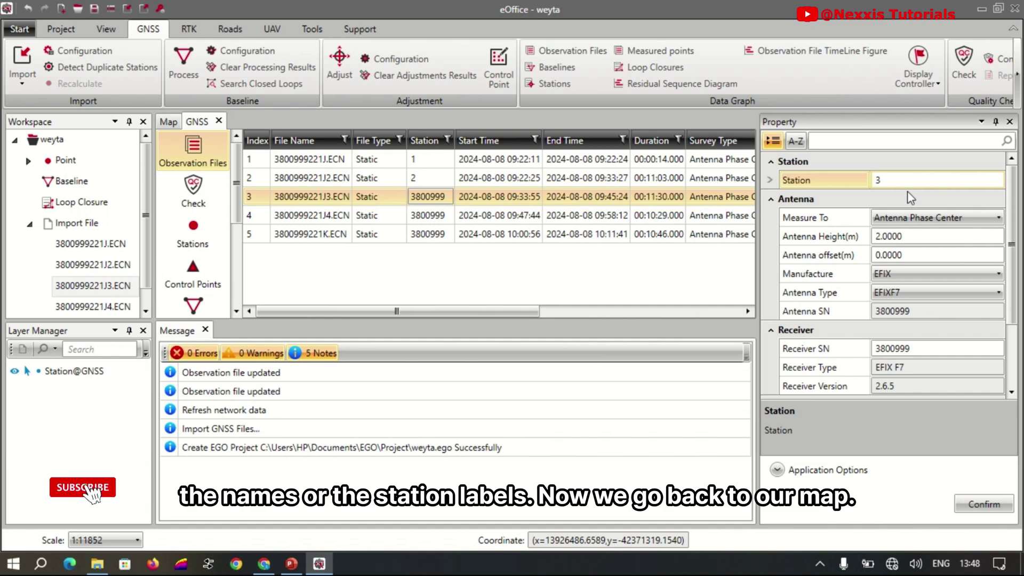
left_click(984, 504)
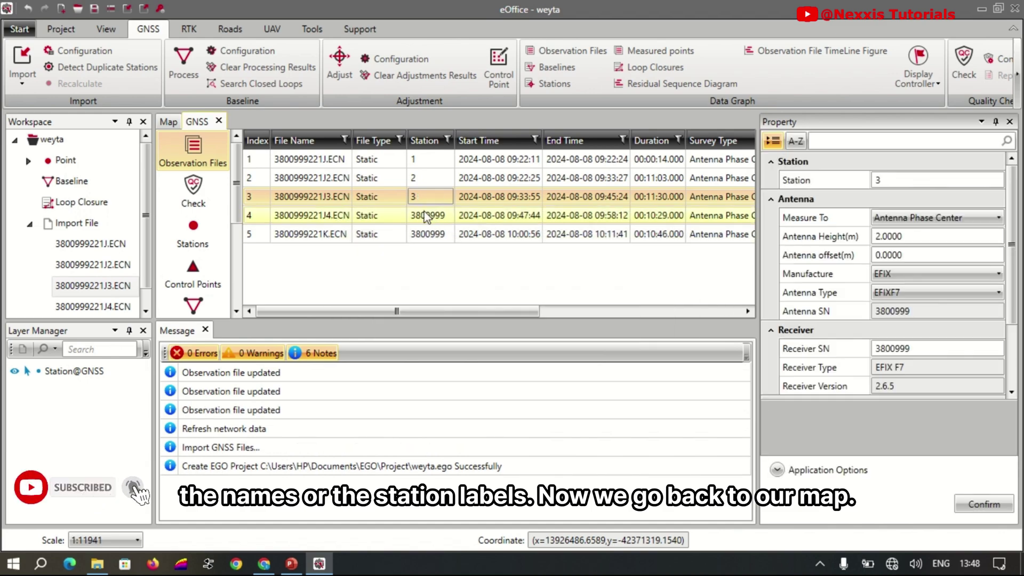
Set the fourth and fifth files' station names to 4 and 5
left_click(428, 214)
left_click(910, 181)
type("3")
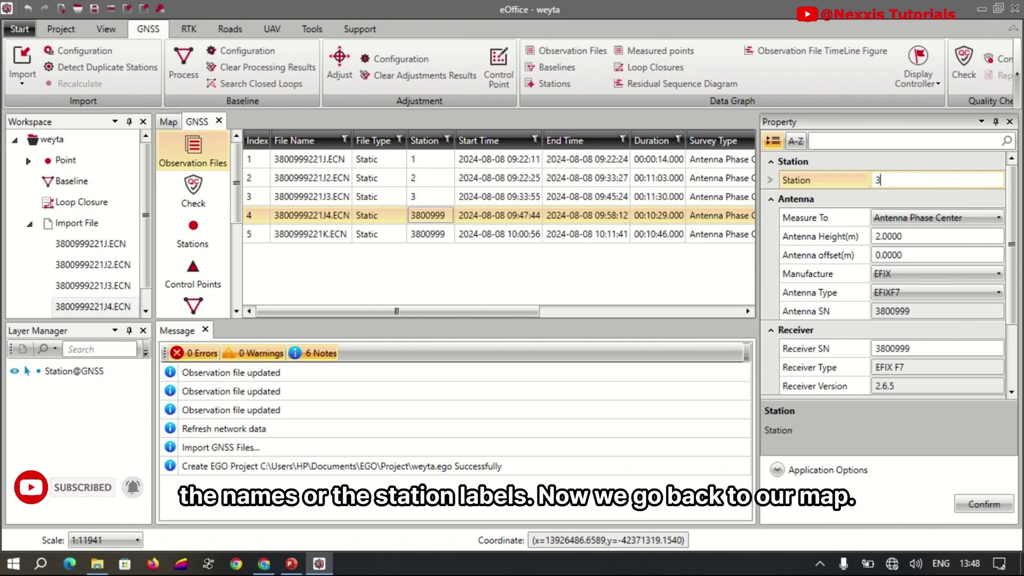
key("BackSpace")
type("4")
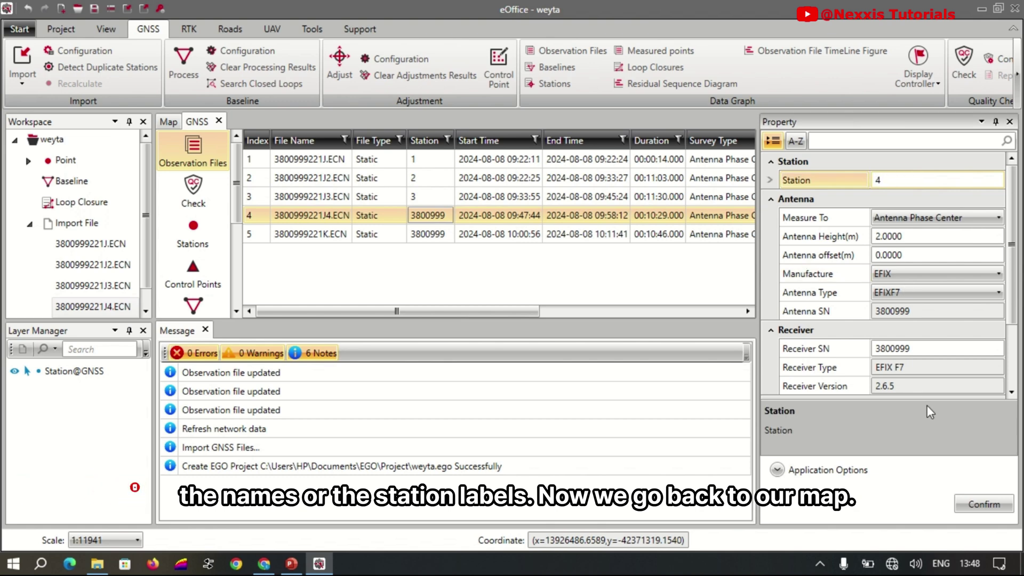
left_click(984, 504)
left_click(425, 234)
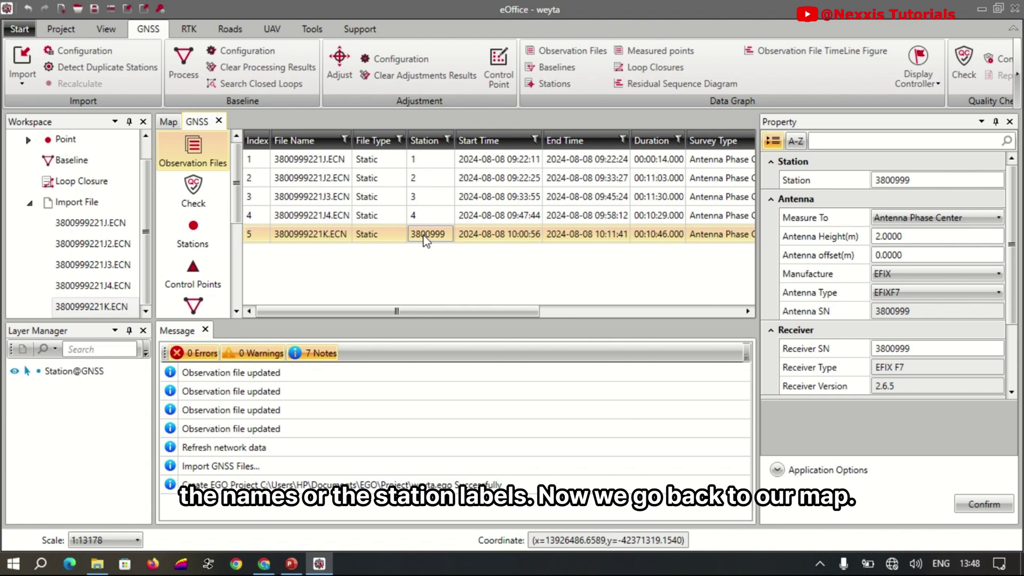
left_click(931, 179)
type("5")
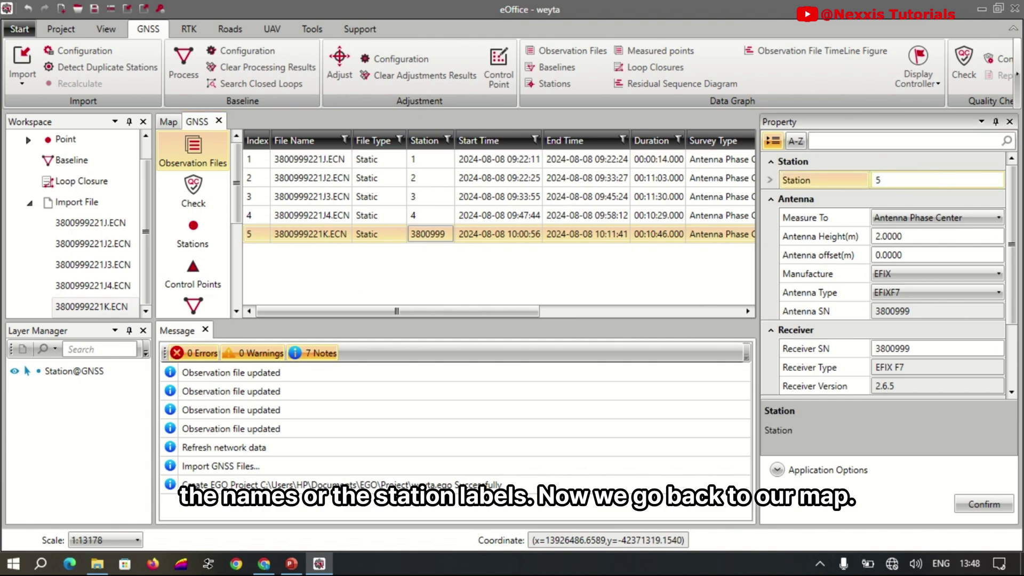
left_click(984, 504)
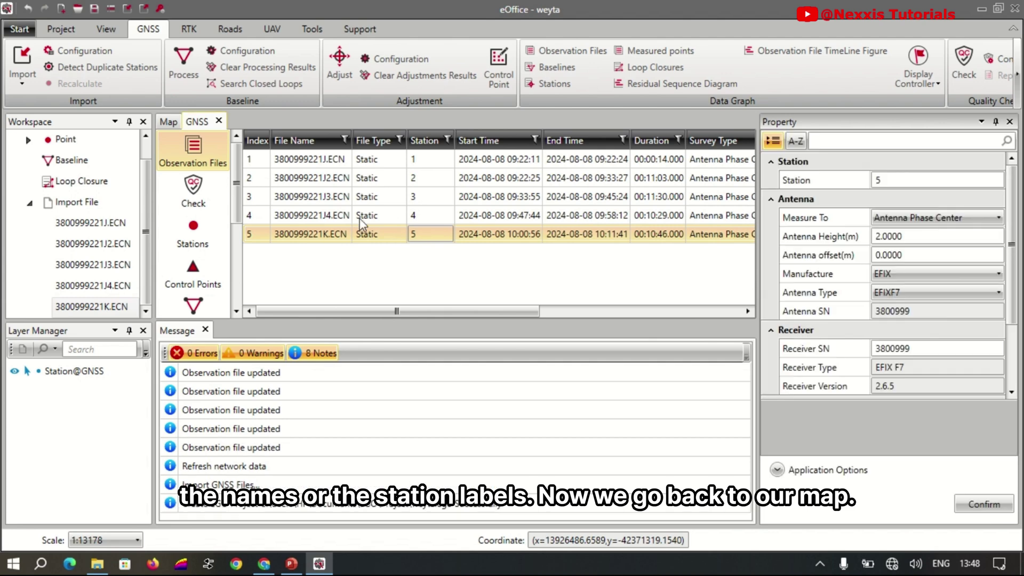
Check the renamed stations spread out on the map, then return to the observation files table
left_click(169, 122)
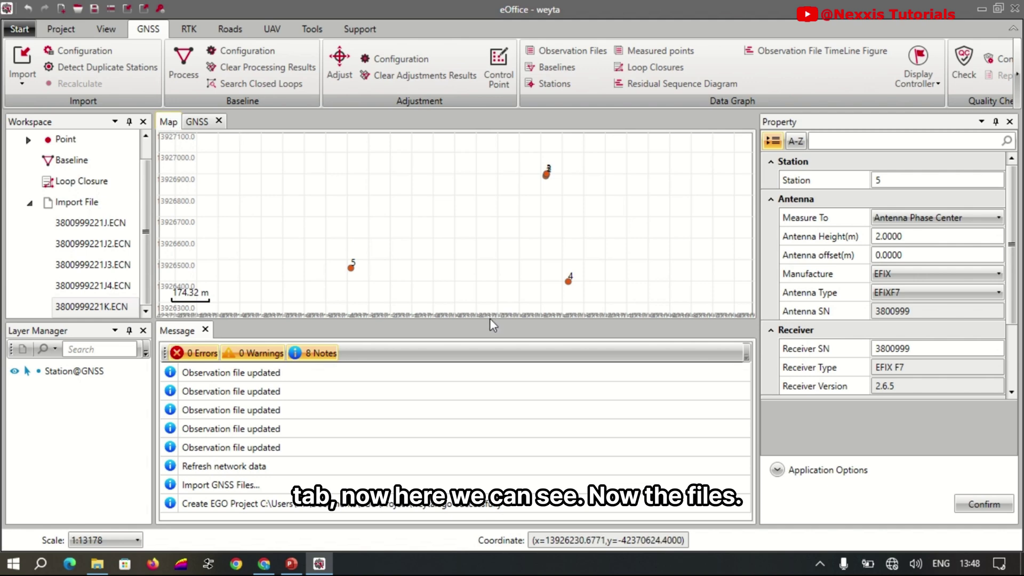
scroll(464, 227, "down", 2)
scroll(464, 229, "down", 4)
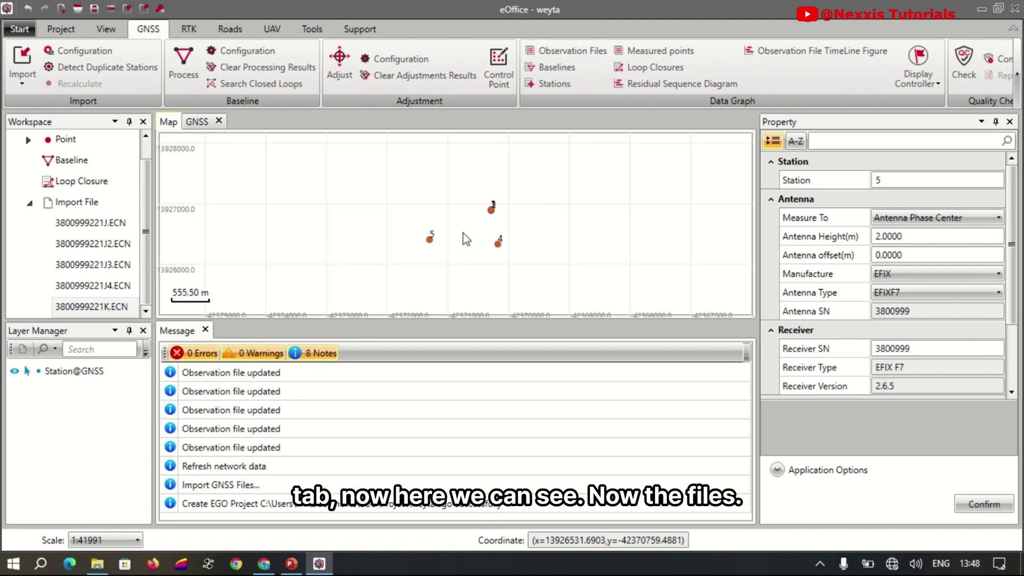
scroll(478, 224, "up", 2)
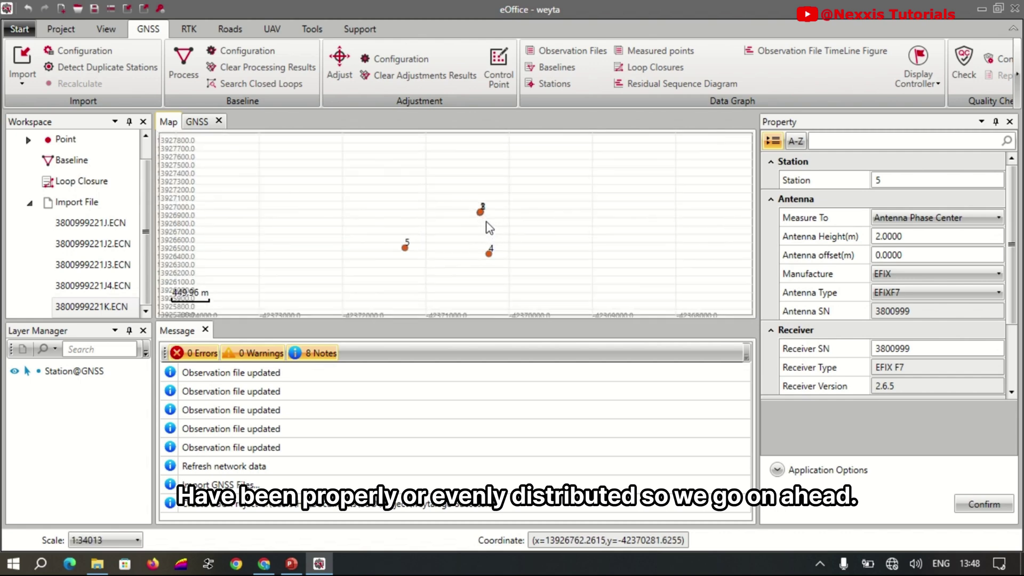
left_click(201, 122)
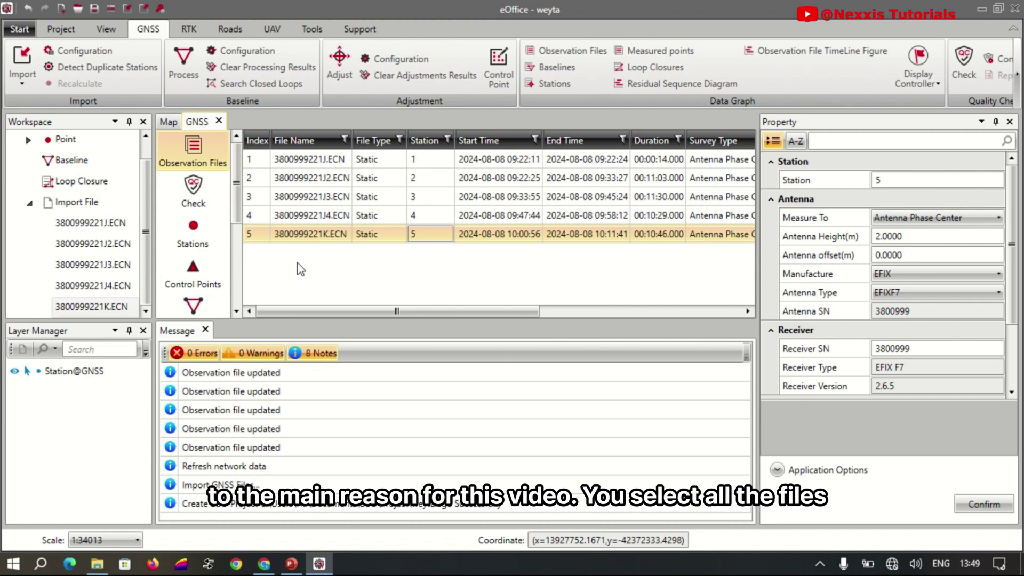
Select observation files 1 through 5 and open their context menu
left_click(336, 160)
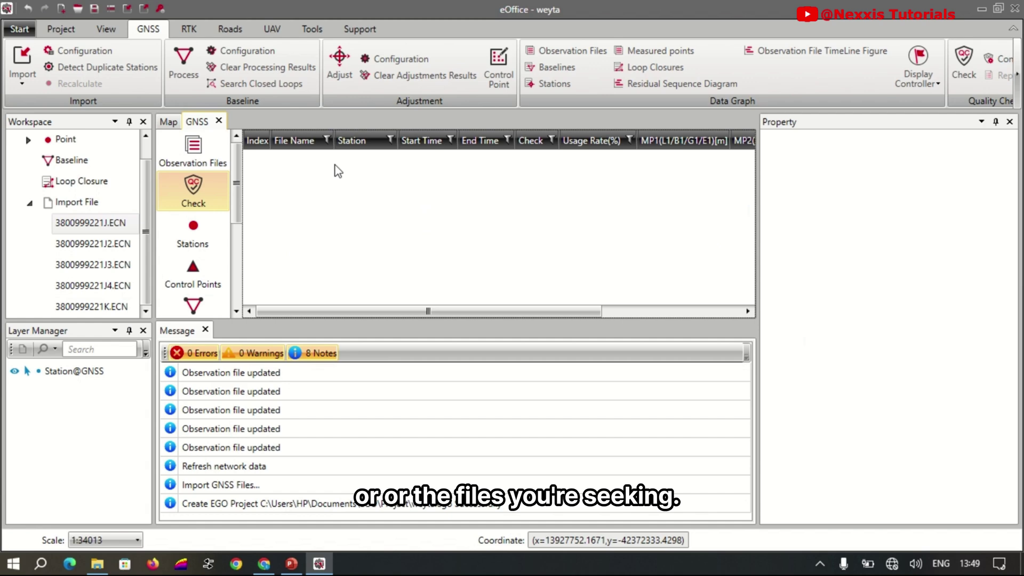
left_click(191, 156)
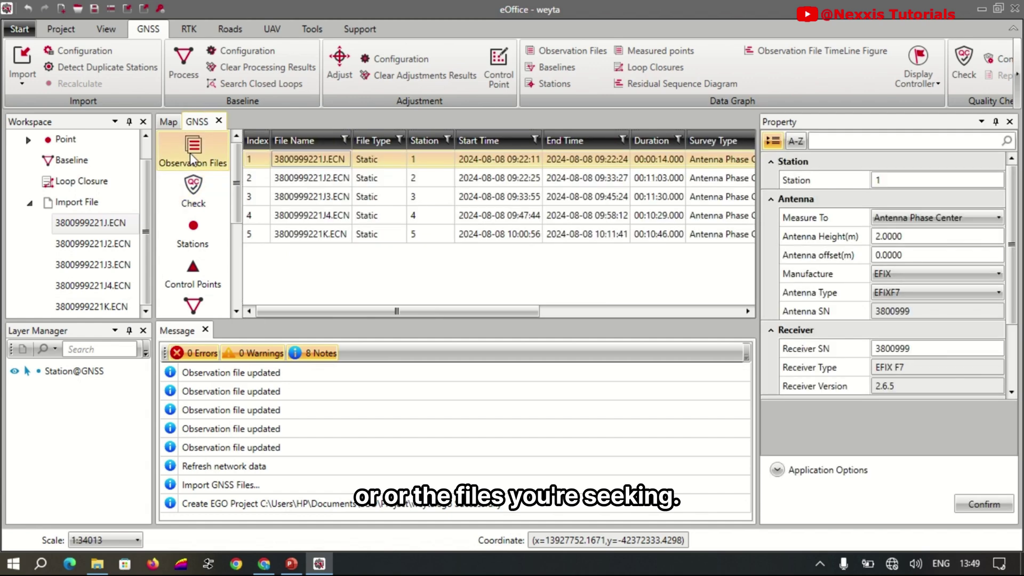
left_click(308, 179, "ctrl")
left_click(312, 198, "ctrl")
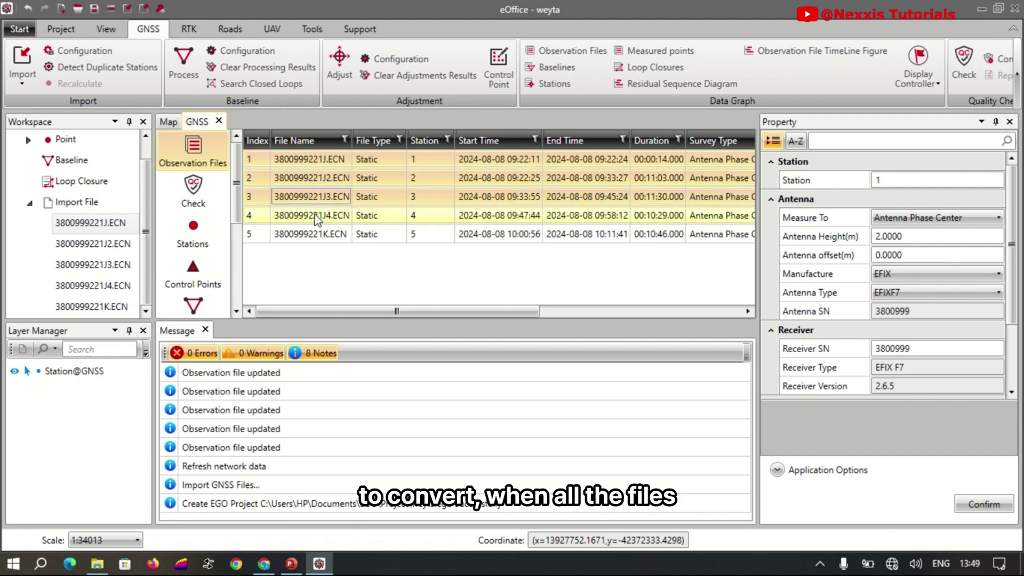
left_click(316, 216, "ctrl")
left_click(315, 235, "ctrl")
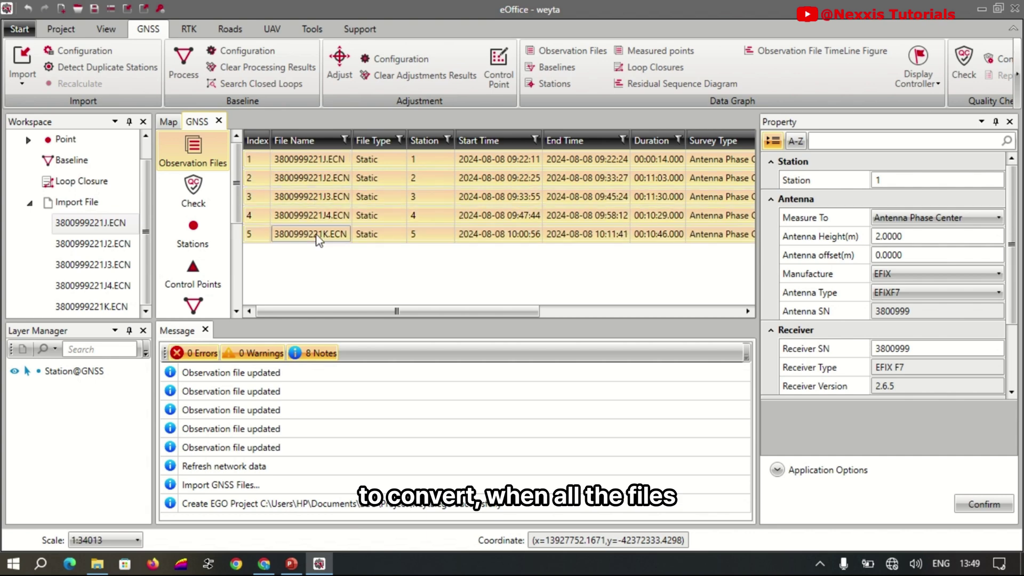
right_click(327, 201)
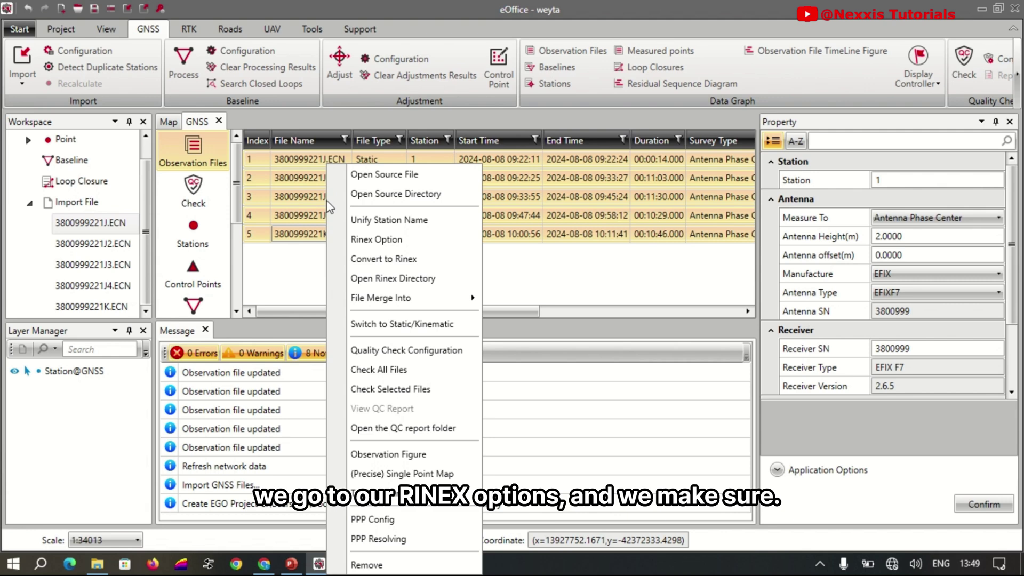
Open Rinex Option for the selected files and set RINEX Version to 2.11
left_click(355, 240)
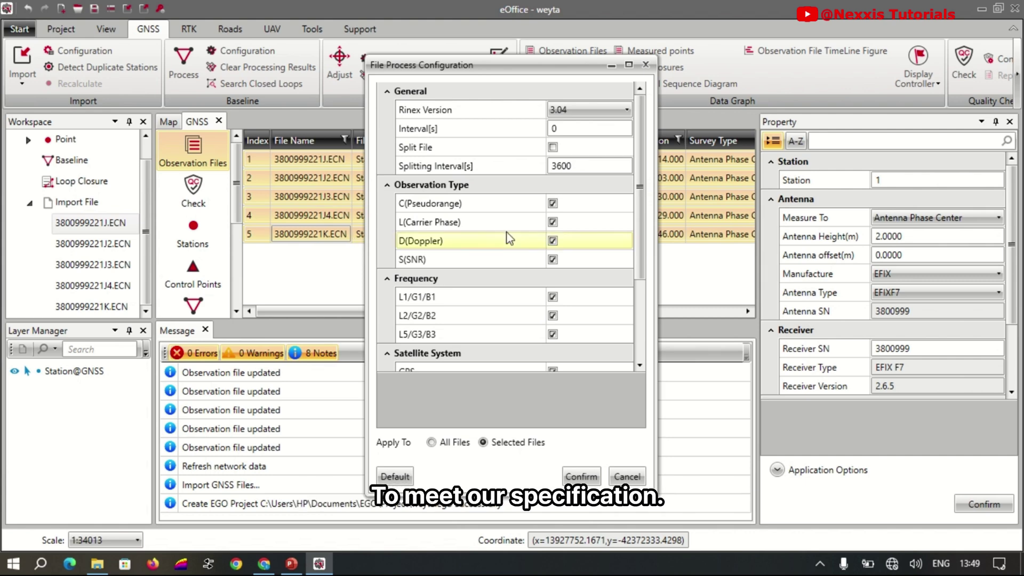
left_click(617, 106)
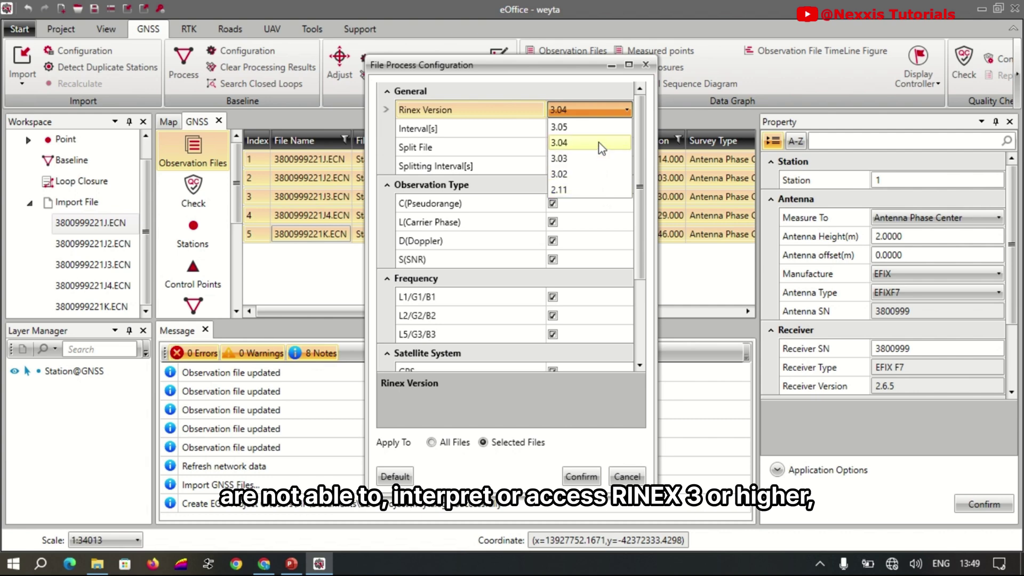
left_click(595, 191)
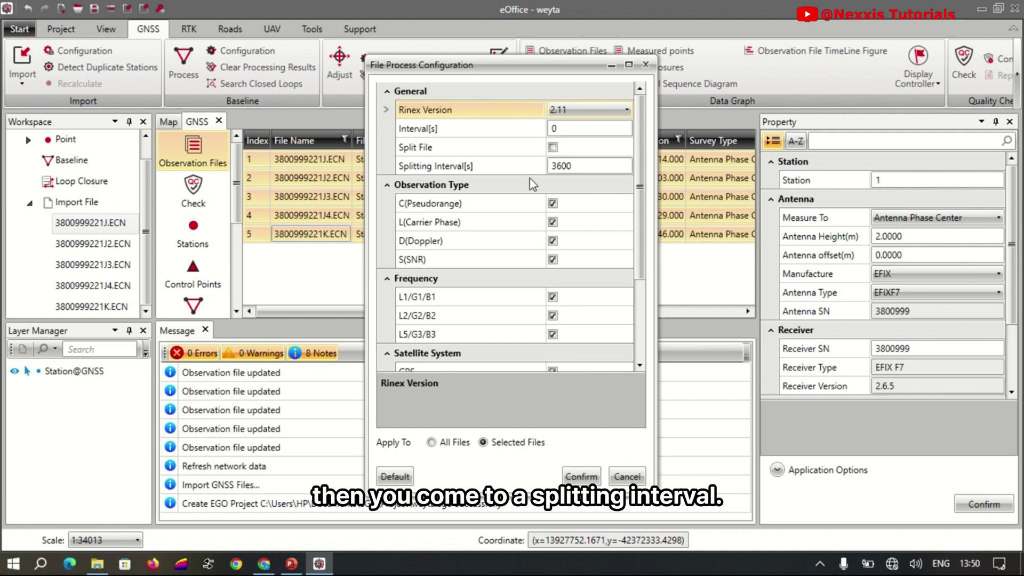
Keep 3600 s splitting and all frequencies and satellite systems, apply to All Files, and confirm
left_click(583, 166)
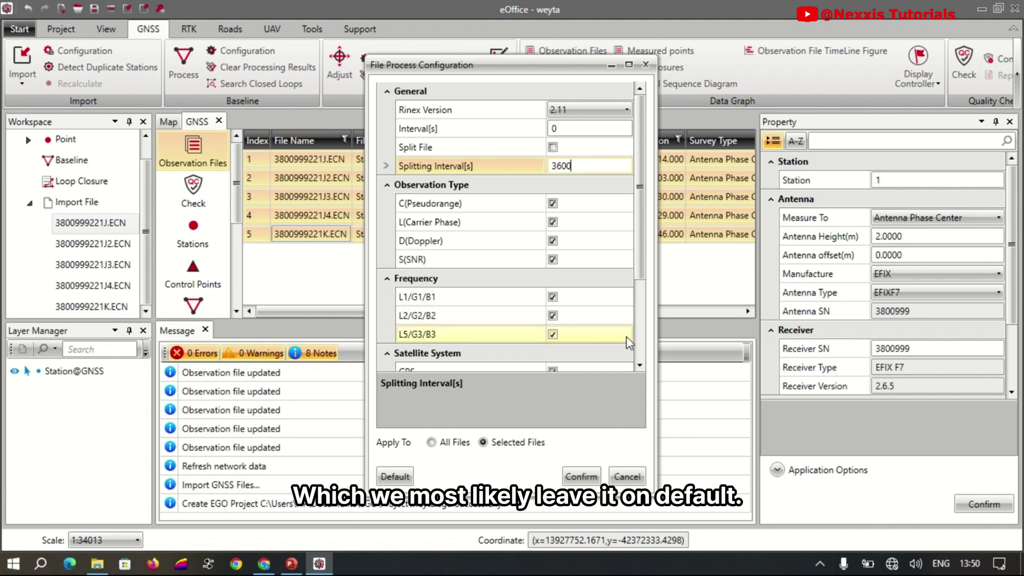
scroll(637, 365, "down", 3)
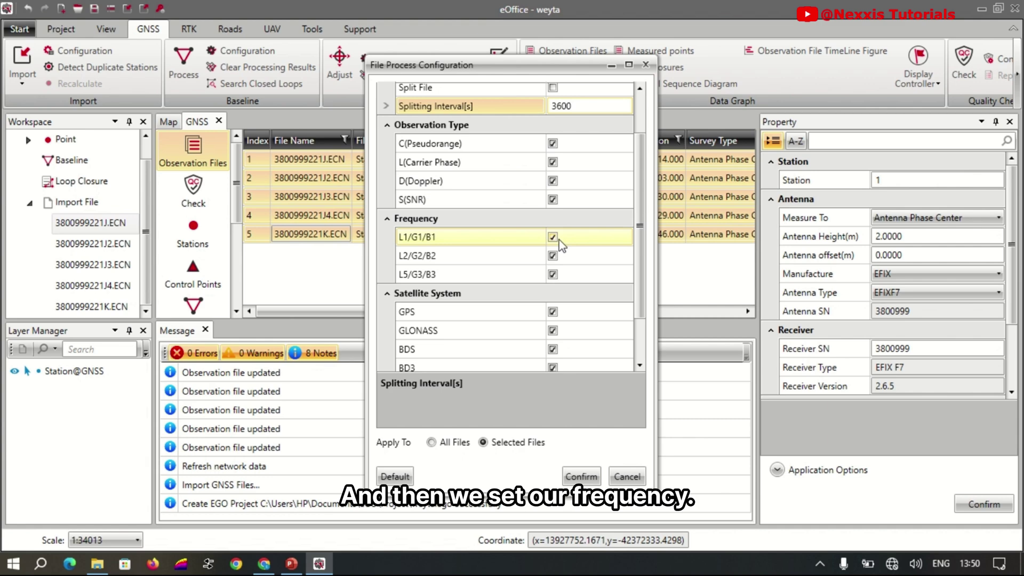
left_click(639, 366)
left_click(639, 366)
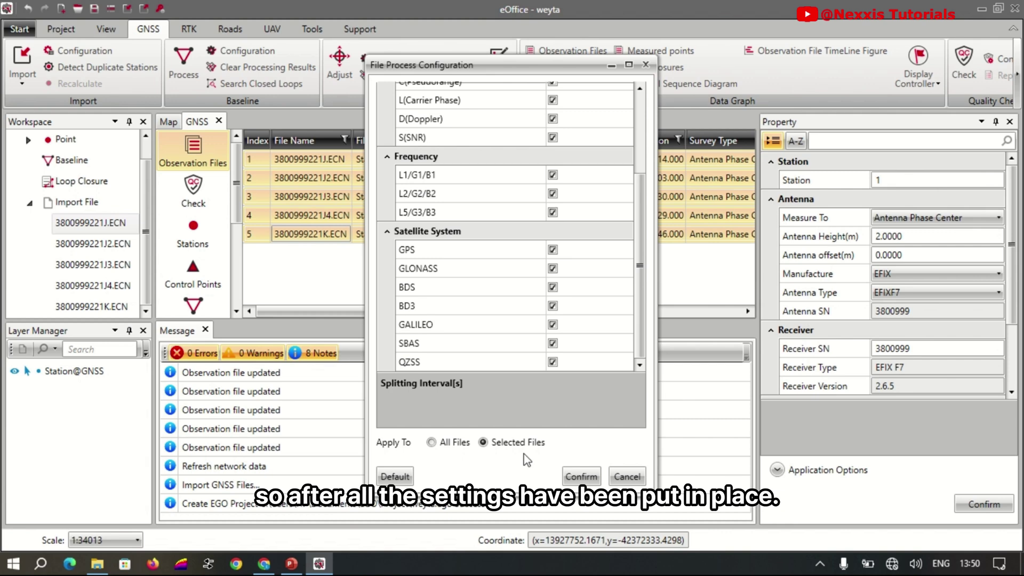
left_click(644, 119)
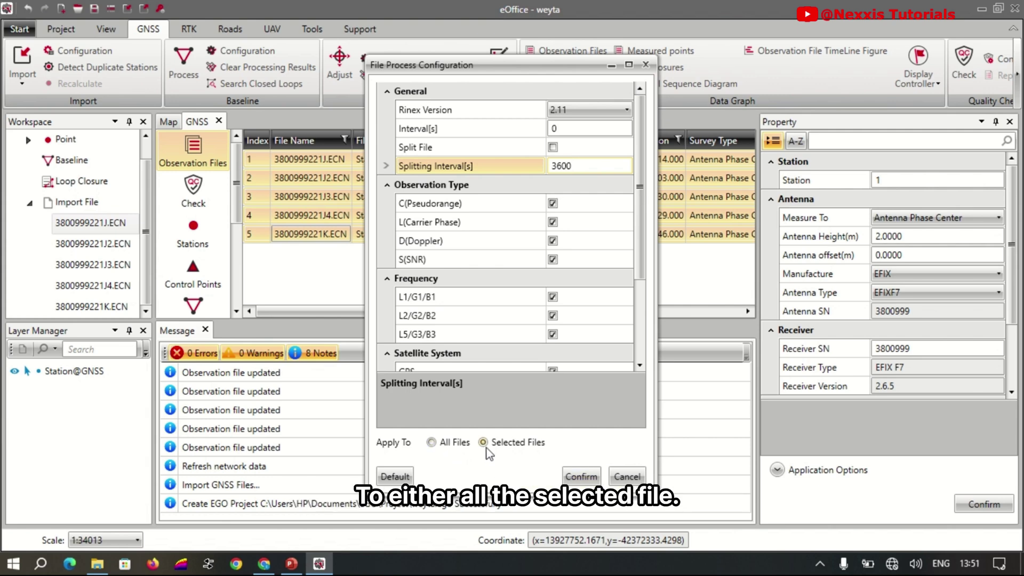
left_click(457, 443)
left_click(573, 482)
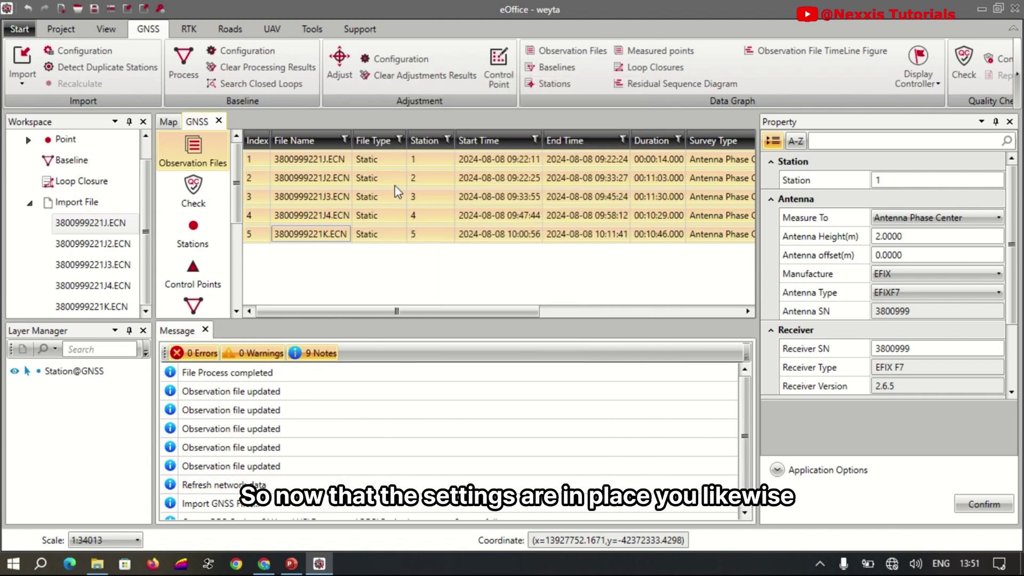
Convert the selected files to RINEX and open the Rinex output folder
right_click(396, 191)
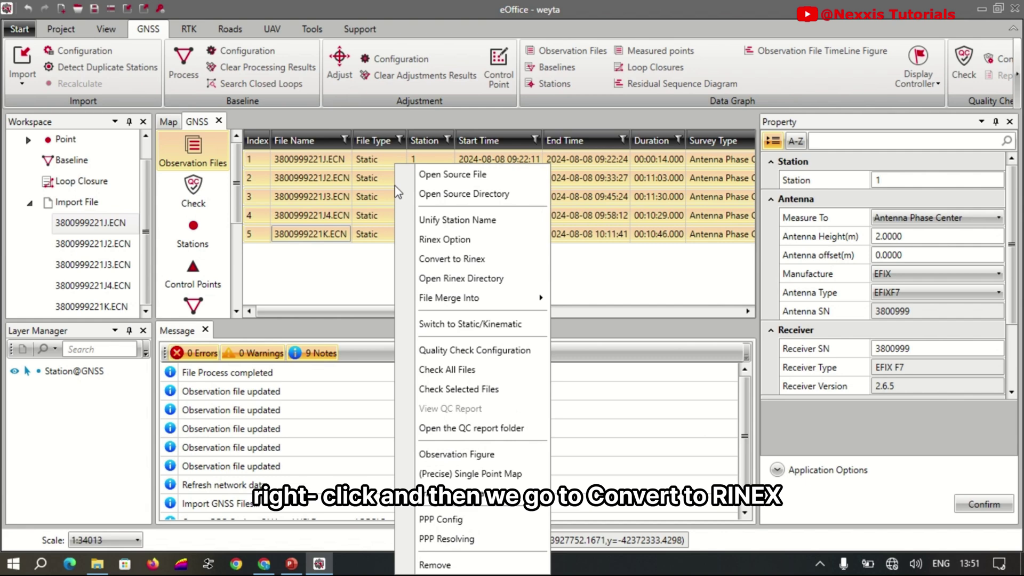
left_click(425, 259)
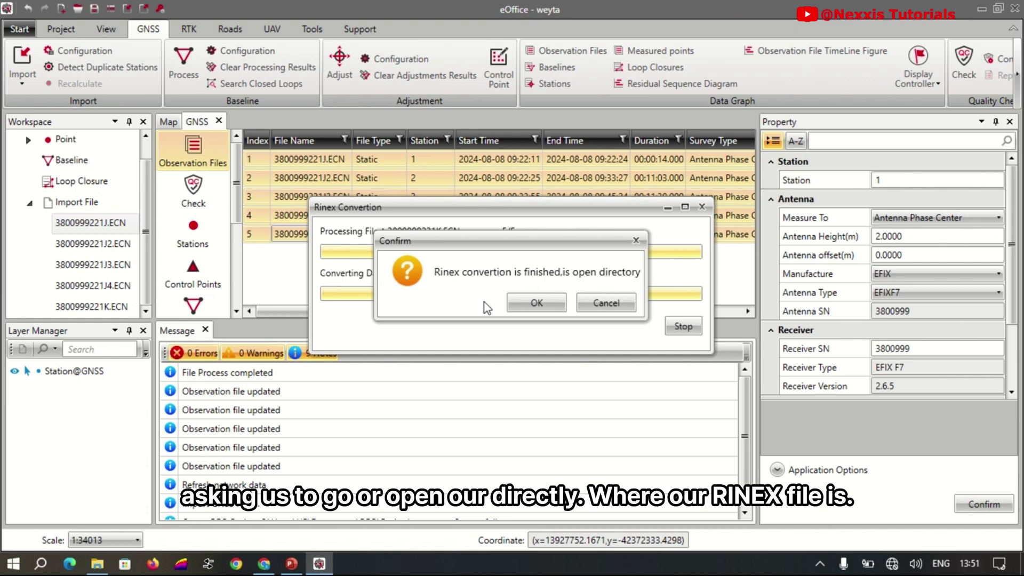
left_click(521, 302)
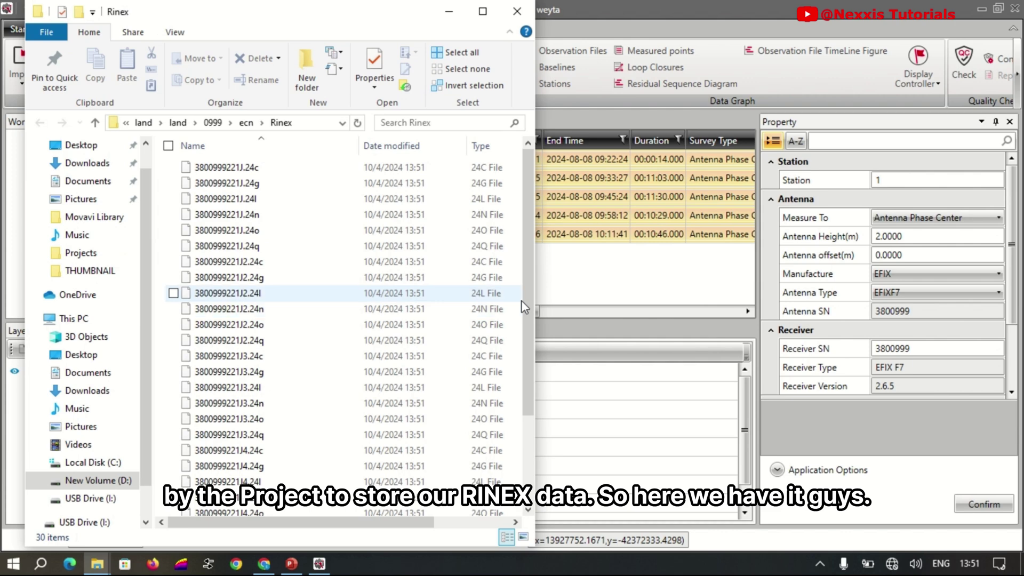
Scroll the Rinex folder from top to bottom to check all 30 converted RINEX files
left_click(530, 485)
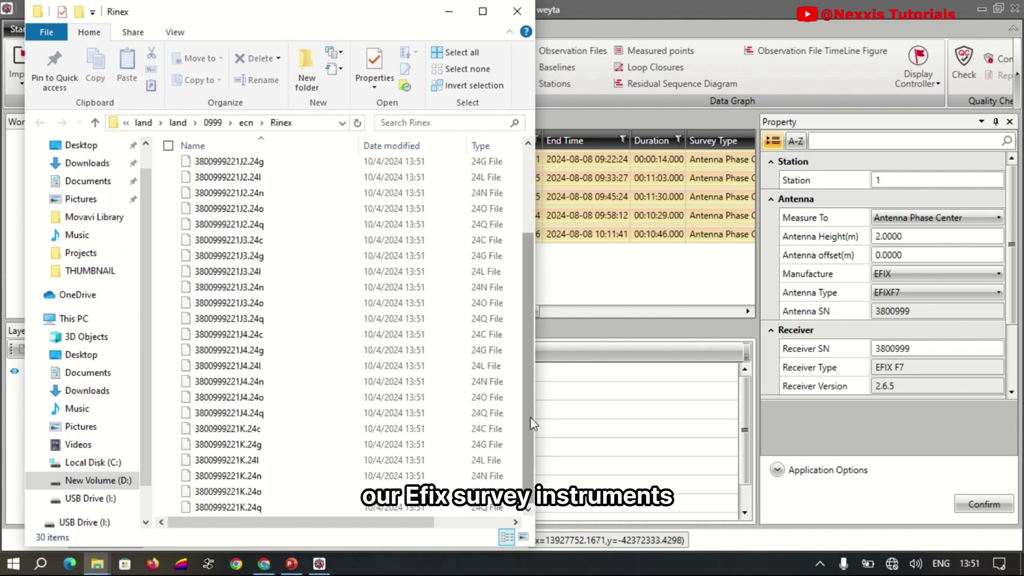
left_click(530, 171)
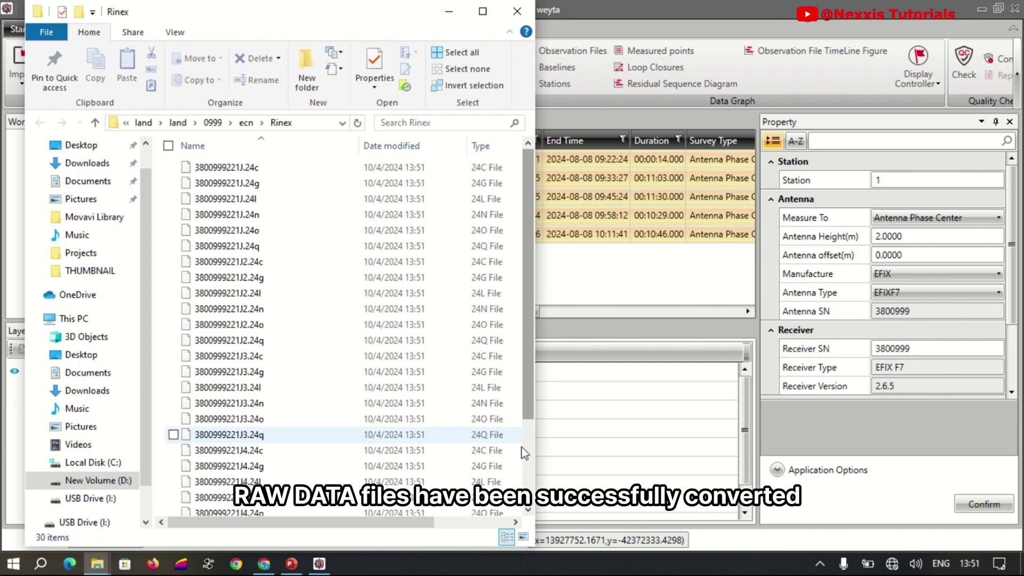
left_click(530, 505)
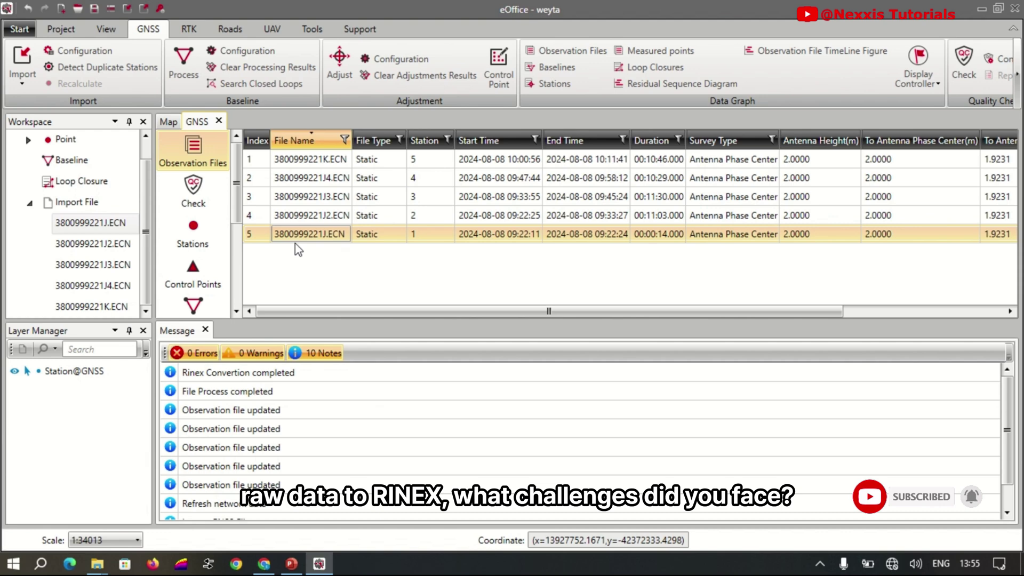
left_click(168, 122)
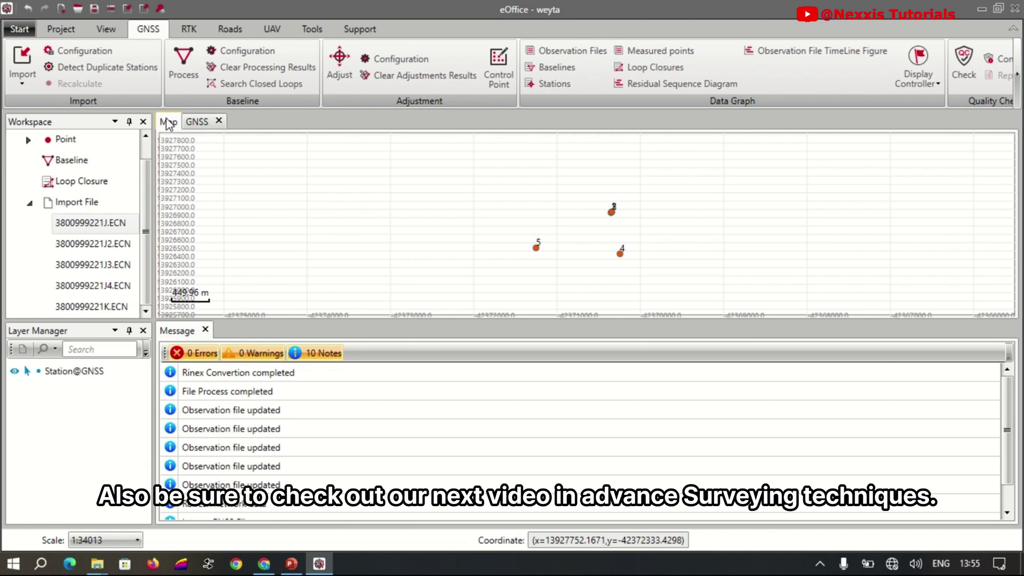
left_click(197, 123)
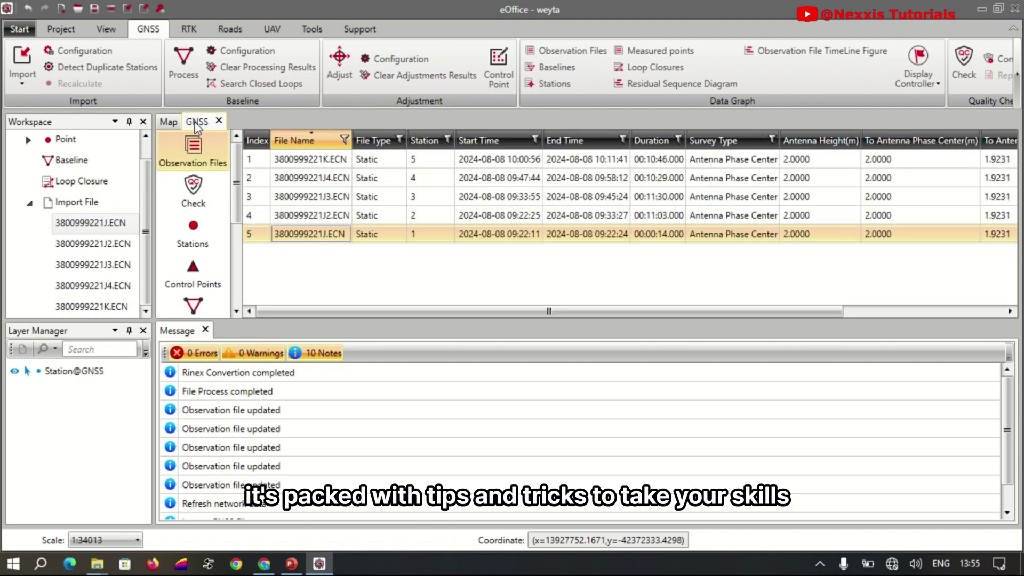